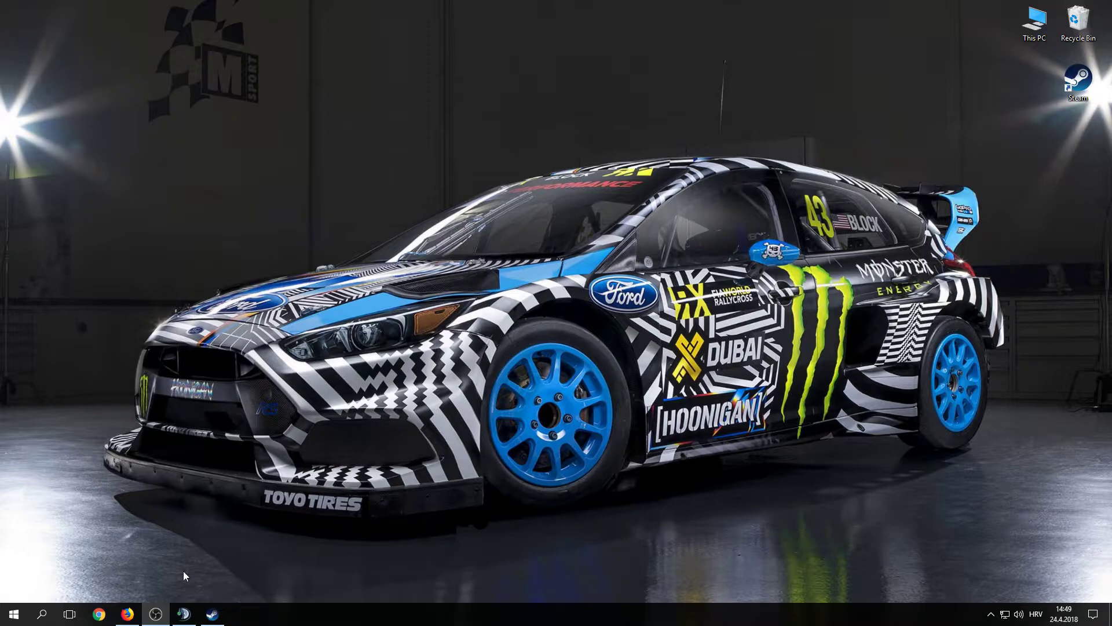
Switch to Firefox and view the Adria Trans banner image, followed by the second Facebook image.
left_click(128, 614)
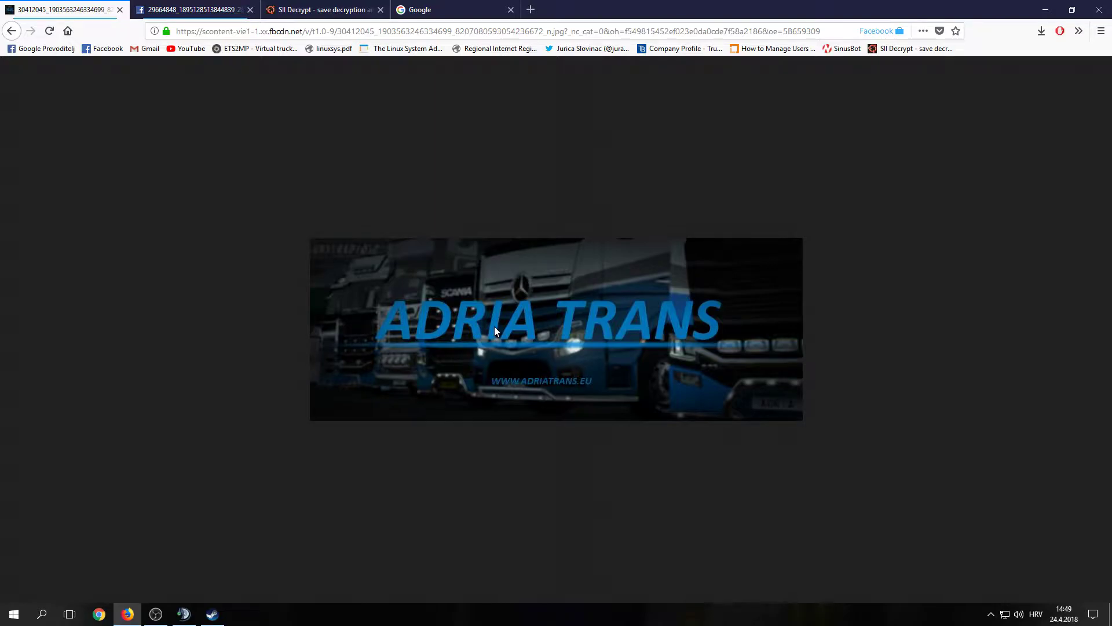
left_click(201, 4)
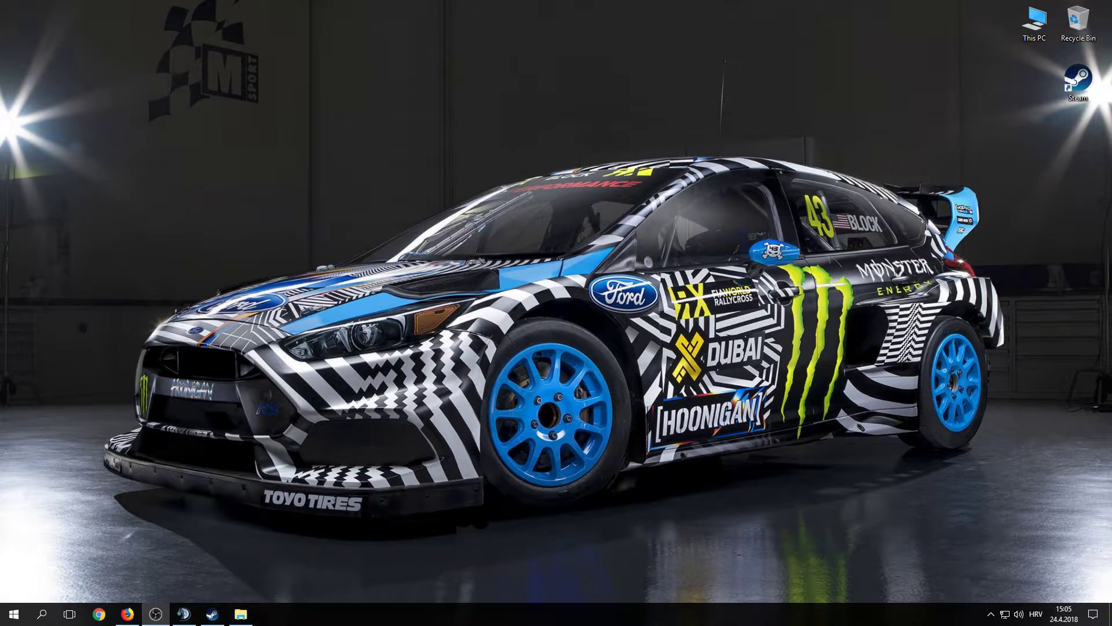
Open config.cfg from the Euro Truck Simulator 2 folder in Documents.
left_click(241, 614)
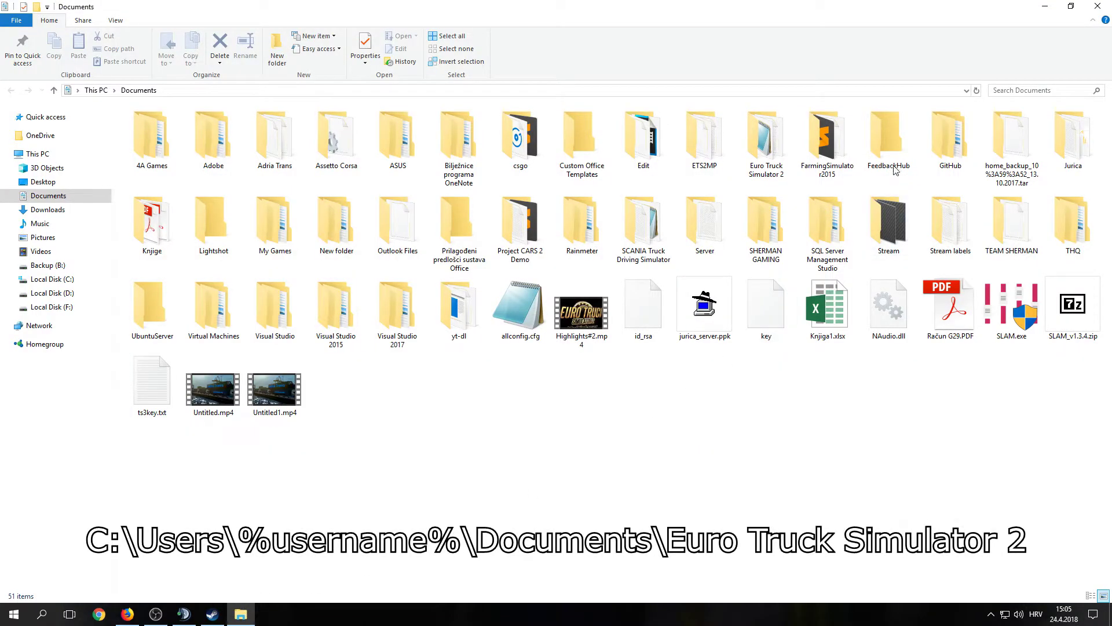
double_click(768, 154)
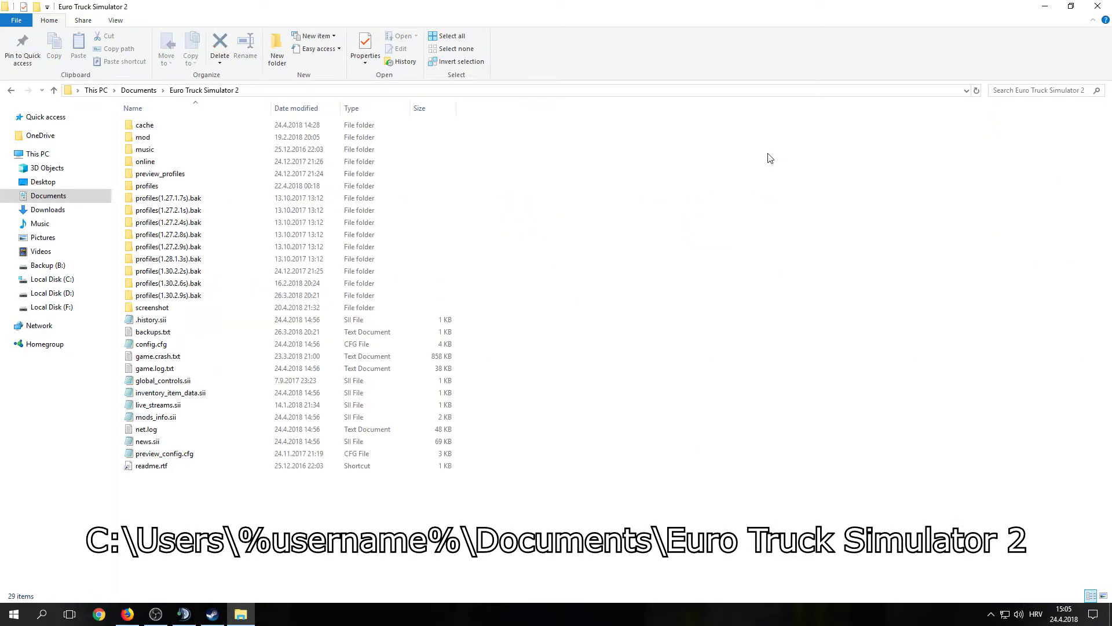
double_click(180, 347)
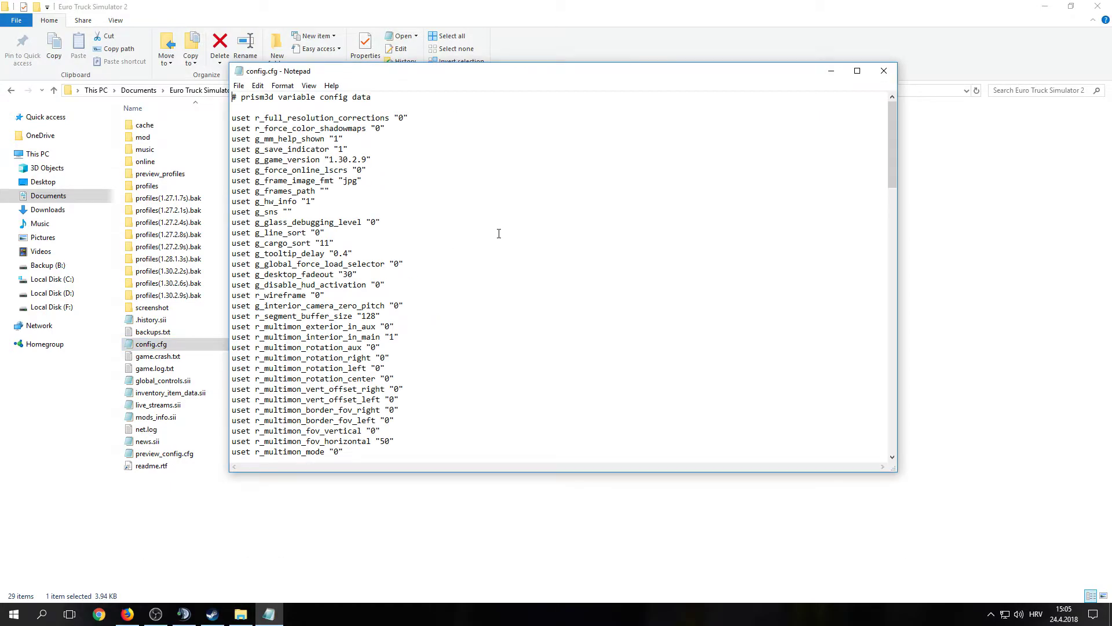
Find g_save_format in config.cfg, check that its value is "2", and close the file.
key("ctrl+f")
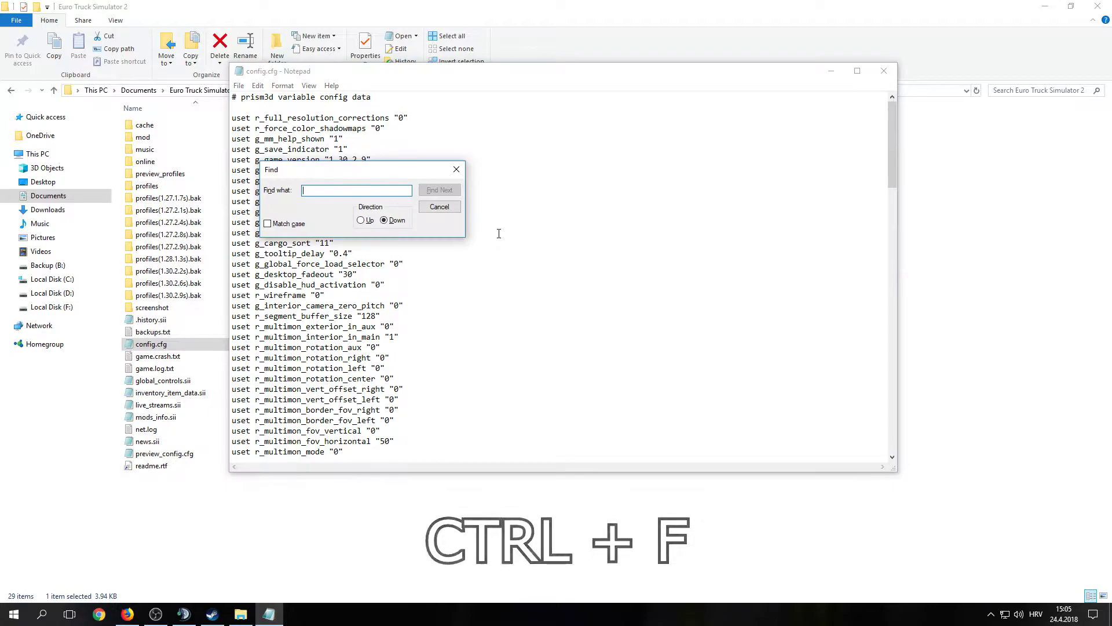
type("g_")
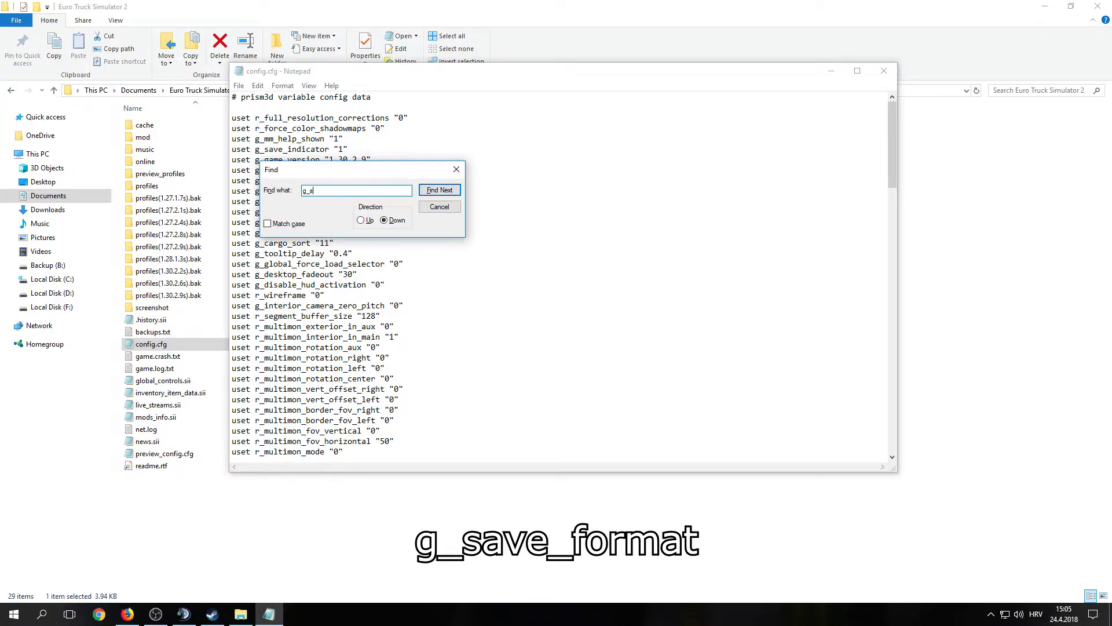
type("save_format")
key("Return")
left_click(441, 207)
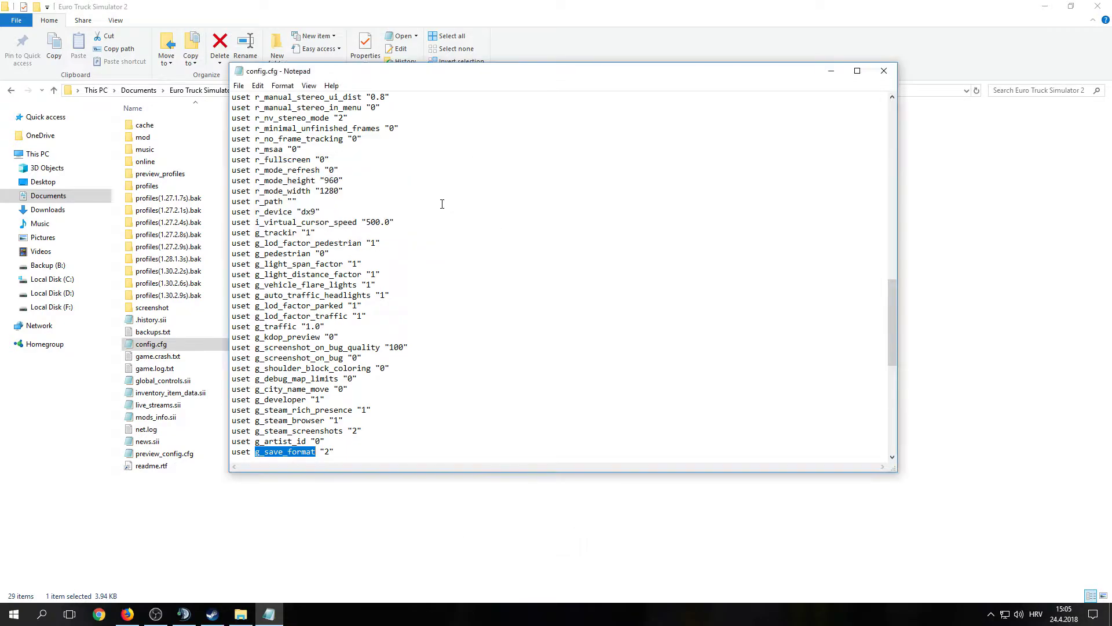
left_click(327, 451)
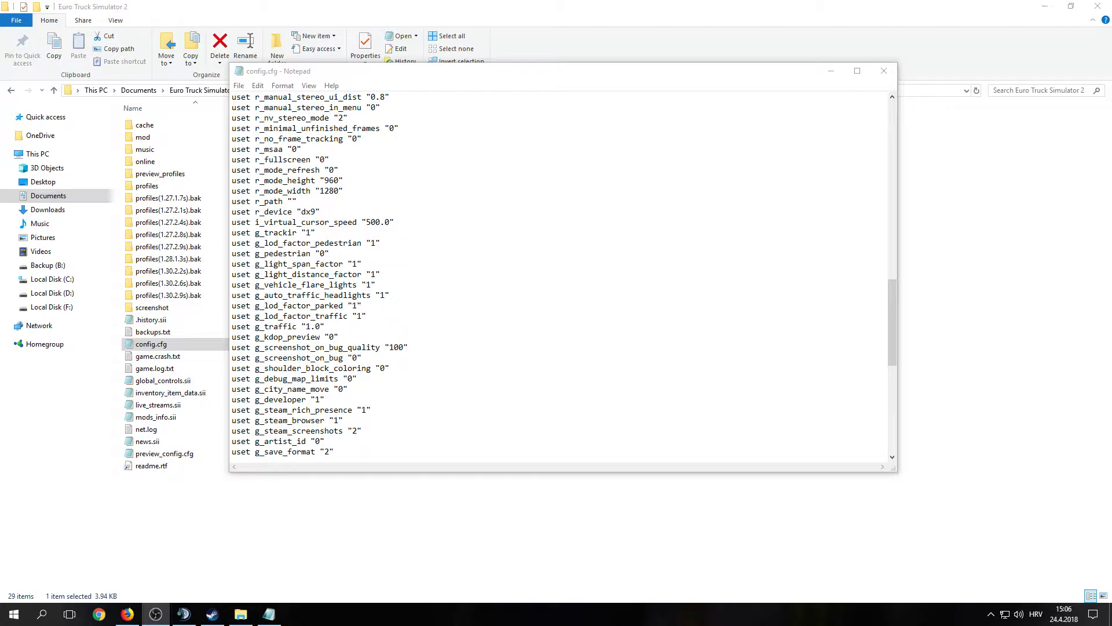
left_click(884, 70)
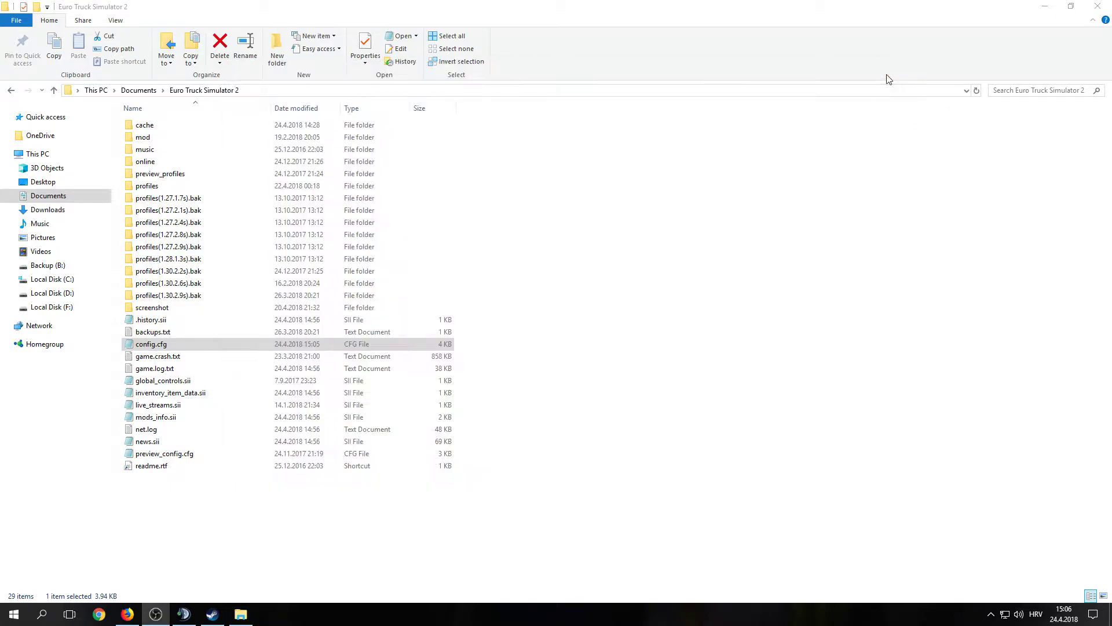
Switch to Steam, launch Euro Truck Simulator 2 with the default launch option, and accept the SDK features confirmation.
left_click(212, 615)
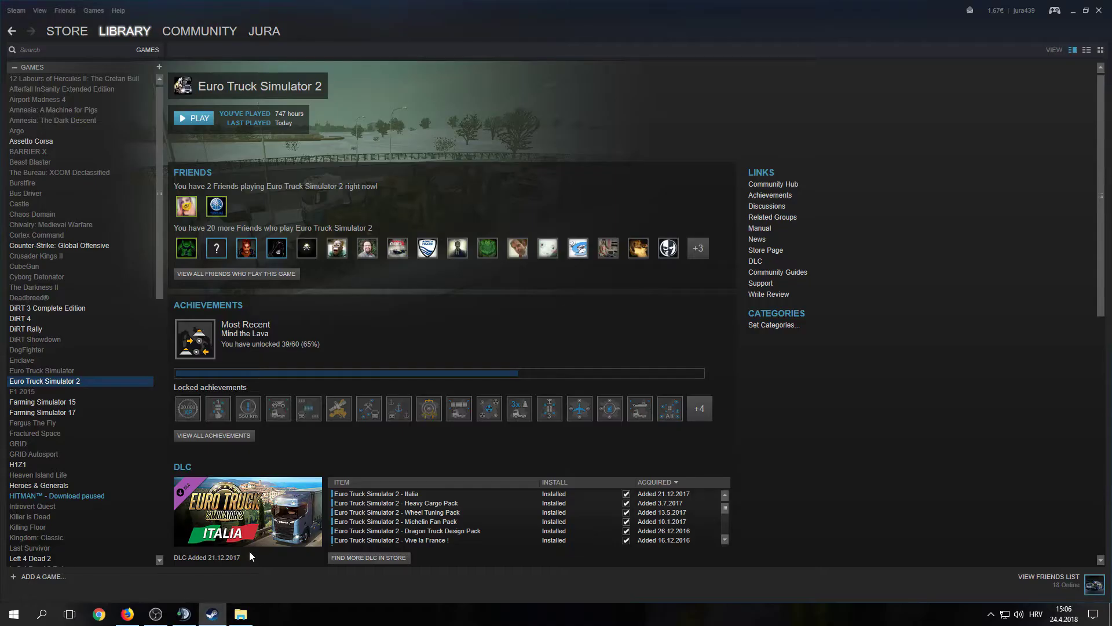
left_click(194, 118)
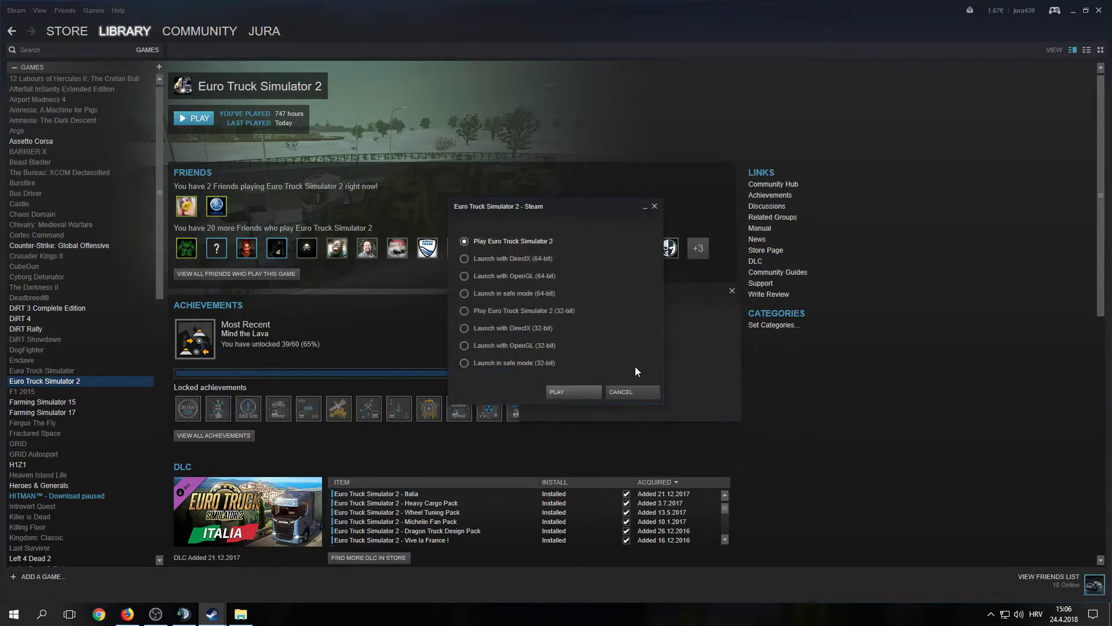
left_click(579, 388)
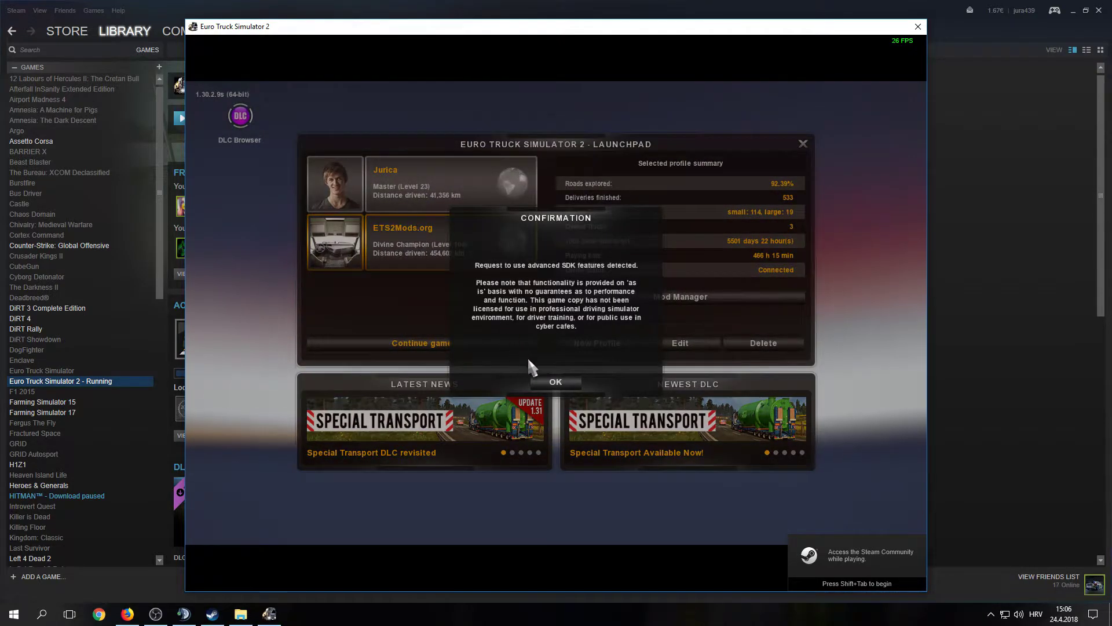
left_click(547, 378)
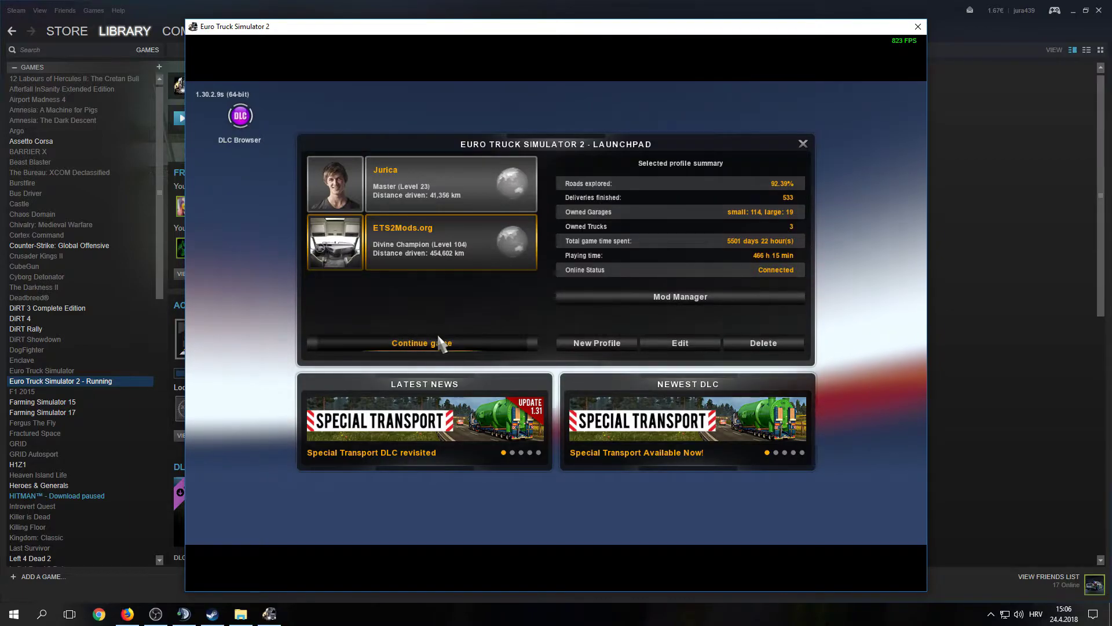
Continue the game with the ETS2Mods.org profile and quit it once the main menu has loaded.
left_click(439, 342)
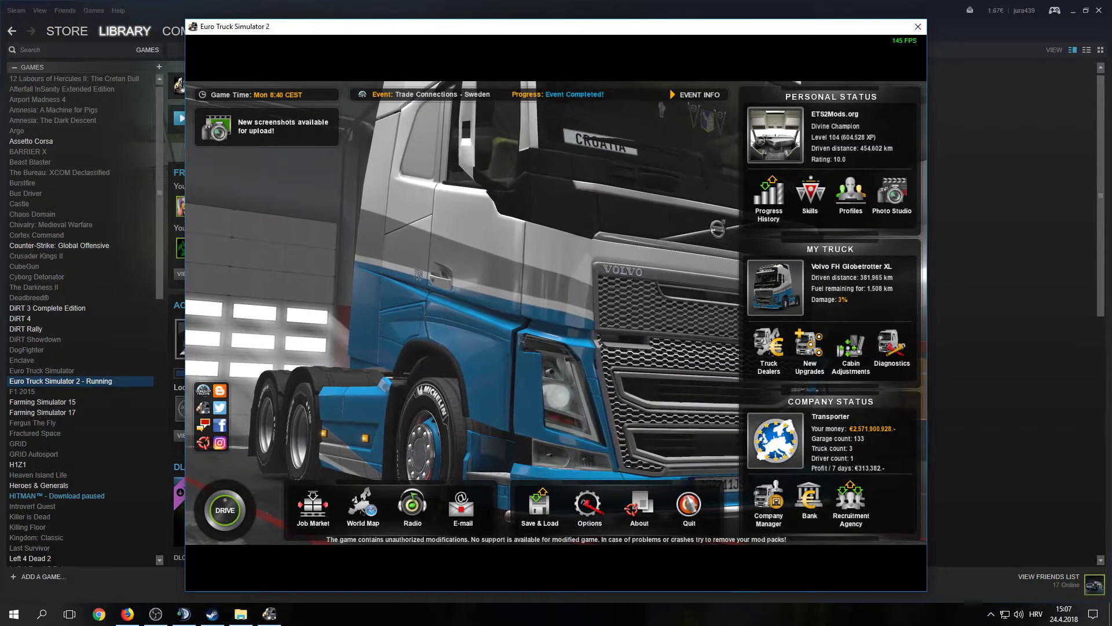
key("Escape")
left_click(508, 387)
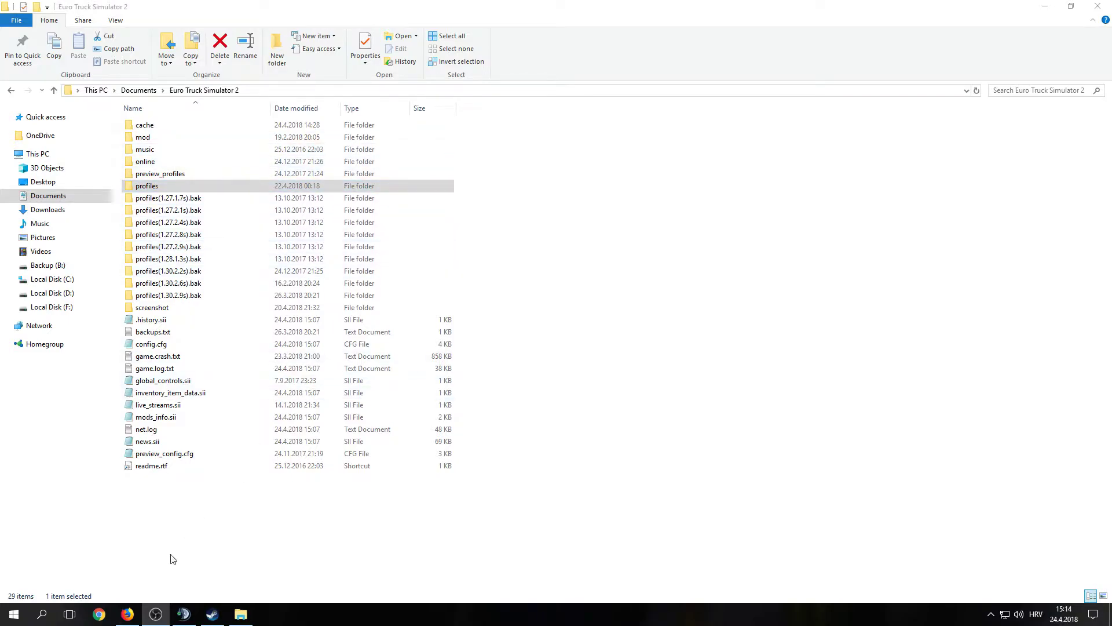
Download SII Decrypt 1.3.2 from its forum page in Firefox, save the zip file, and return to the desktop.
left_click(127, 615)
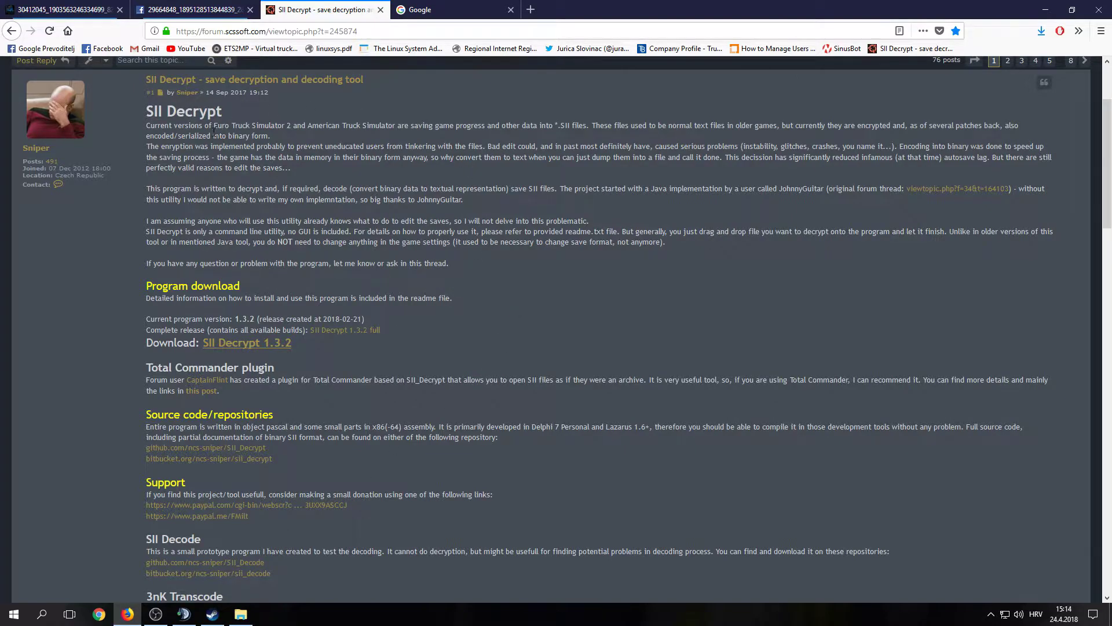
left_click(242, 345)
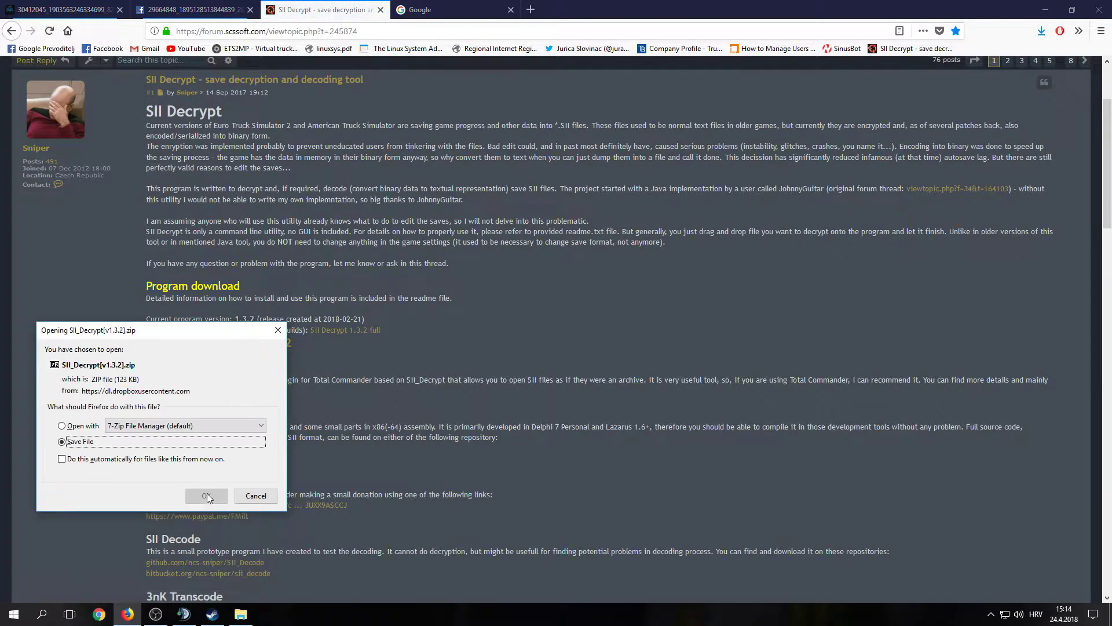
left_click(212, 502)
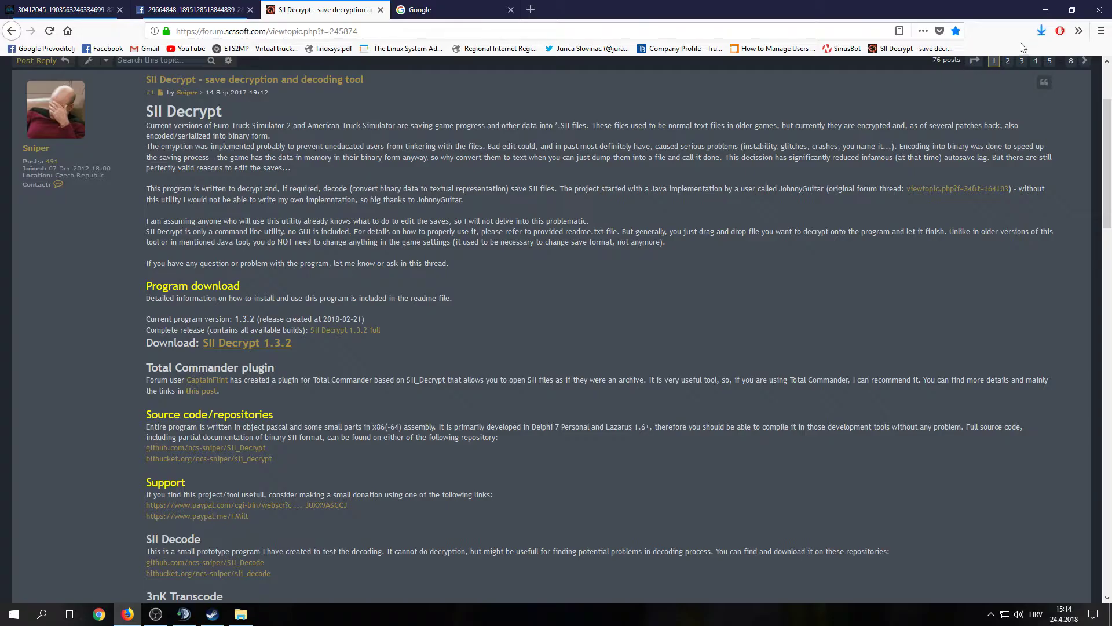
left_click(1045, 10)
left_click(1046, 10)
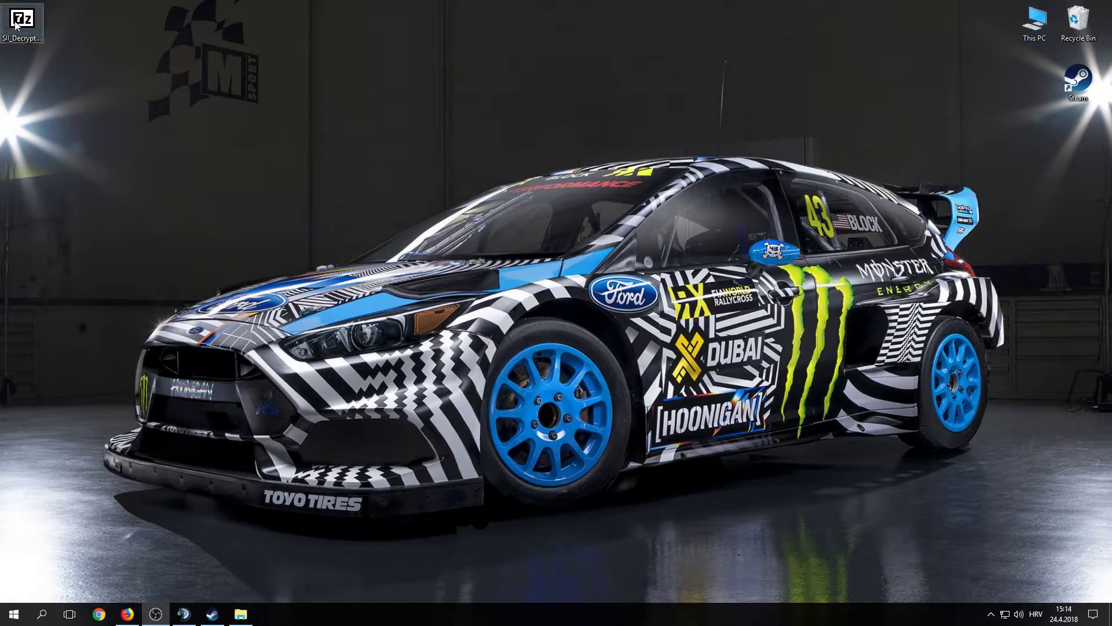
Reposition the SII_Decrypt[v1.3.2].zip archive on the desktop and extract it with 7-Zip into a folder of the same name.
left_click_drag(24, 46, 247, 103)
right_click(246, 103)
mouse_move(316, 120)
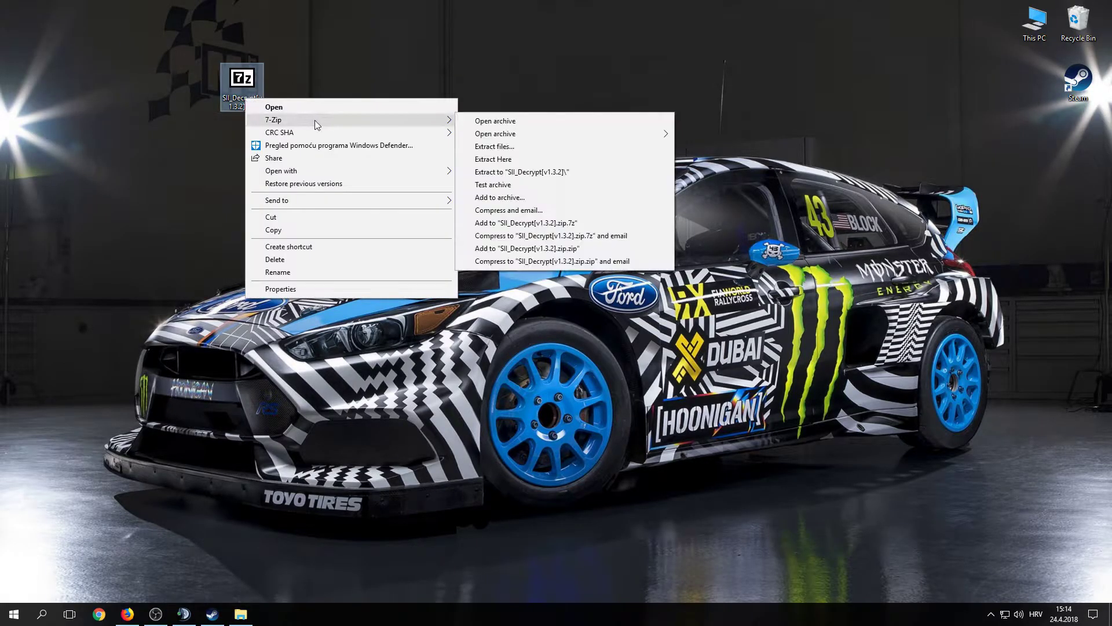
left_click(544, 172)
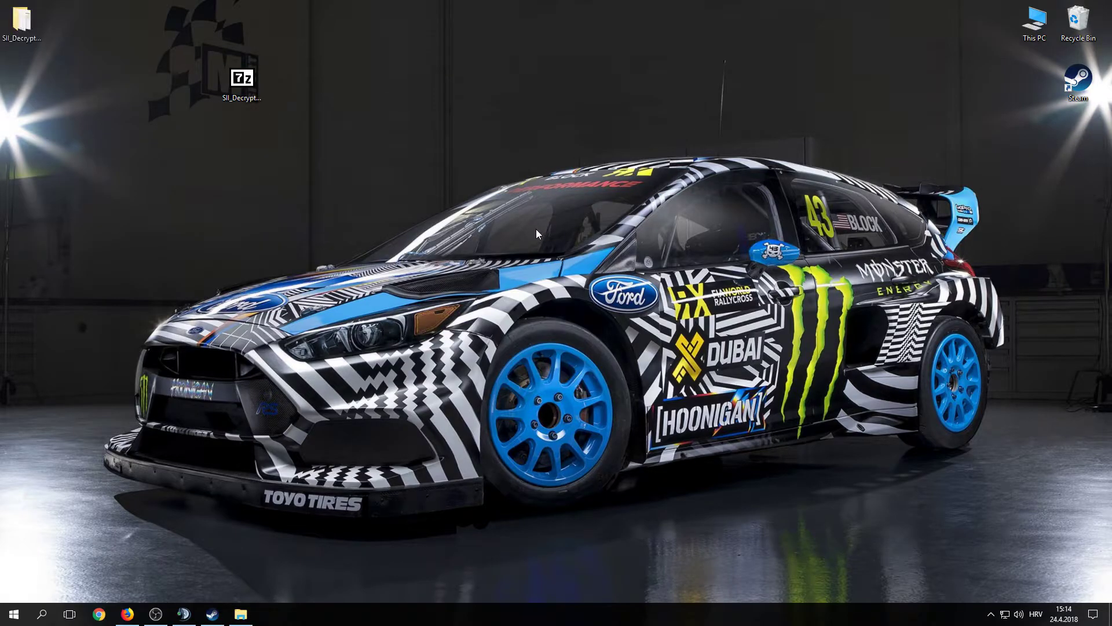
Open the extracted SII_Decrypt[v1.3.2] folder and arrange its window side by side with the Euro Truck Simulator 2 folder window.
left_click_drag(15, 9, 191, 131)
double_click(194, 135)
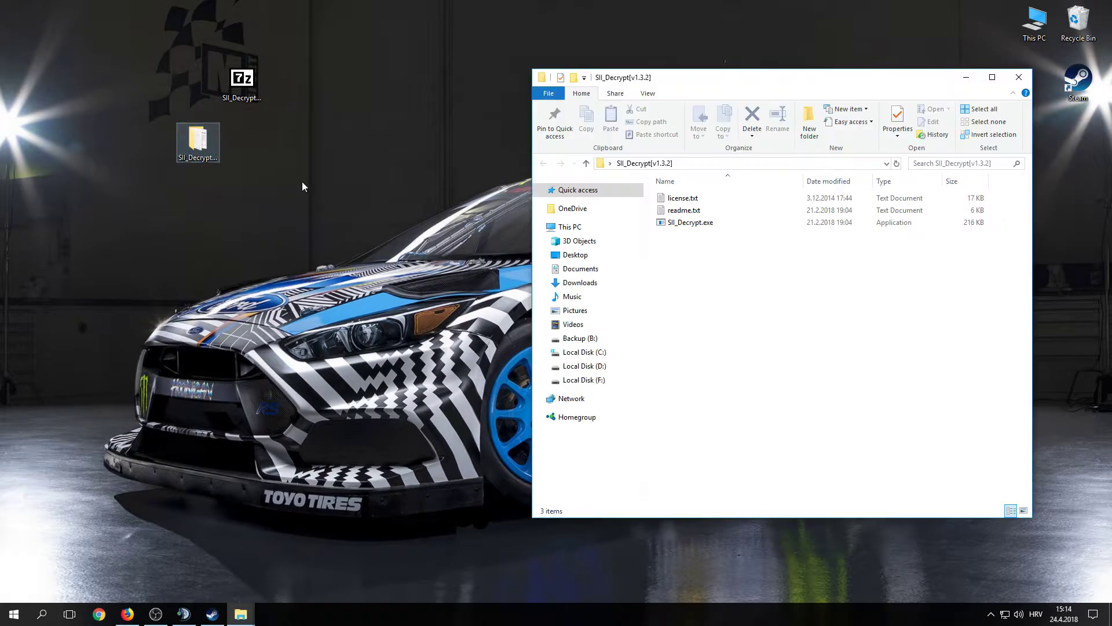
left_click_drag(700, 85, 184, 107)
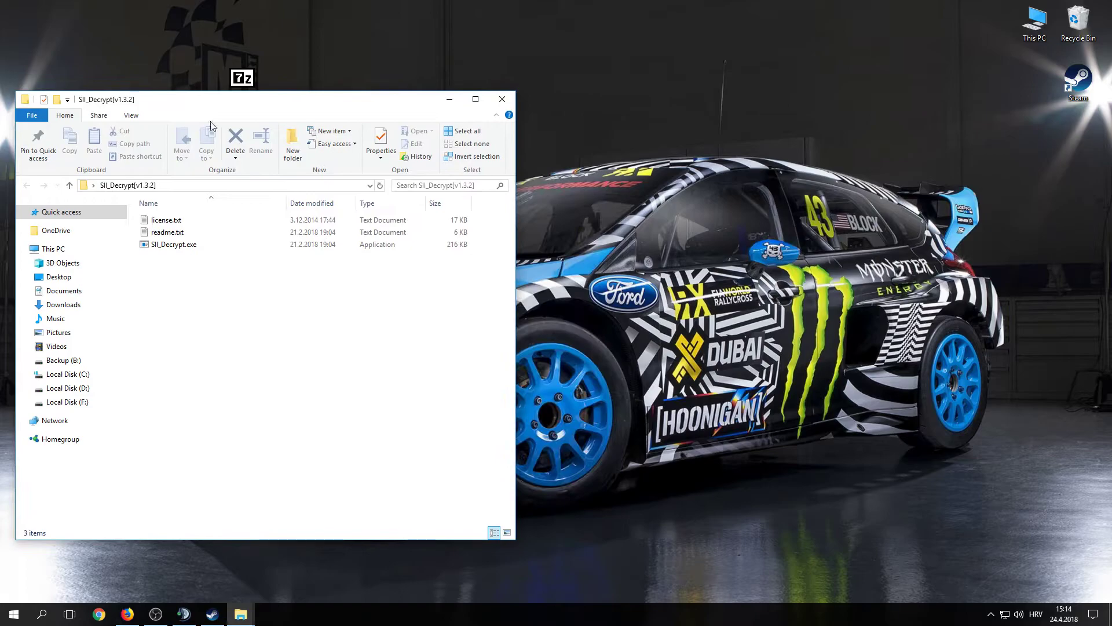
left_click_drag(517, 234, 460, 234)
mouse_move(240, 613)
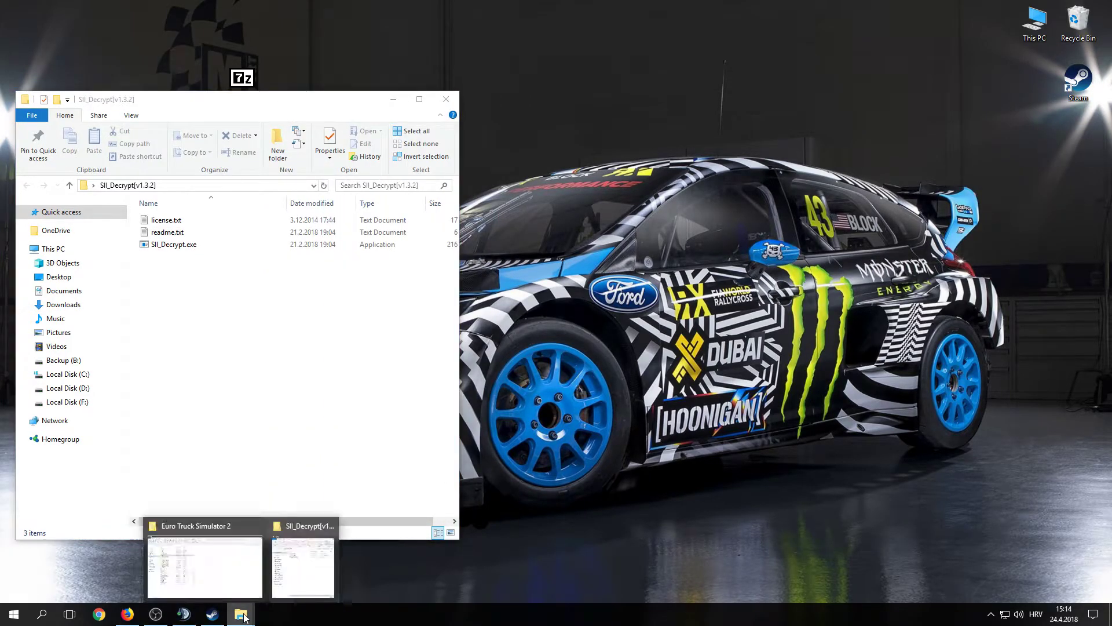
left_click(220, 574)
left_click_drag(427, 5, 649, 88)
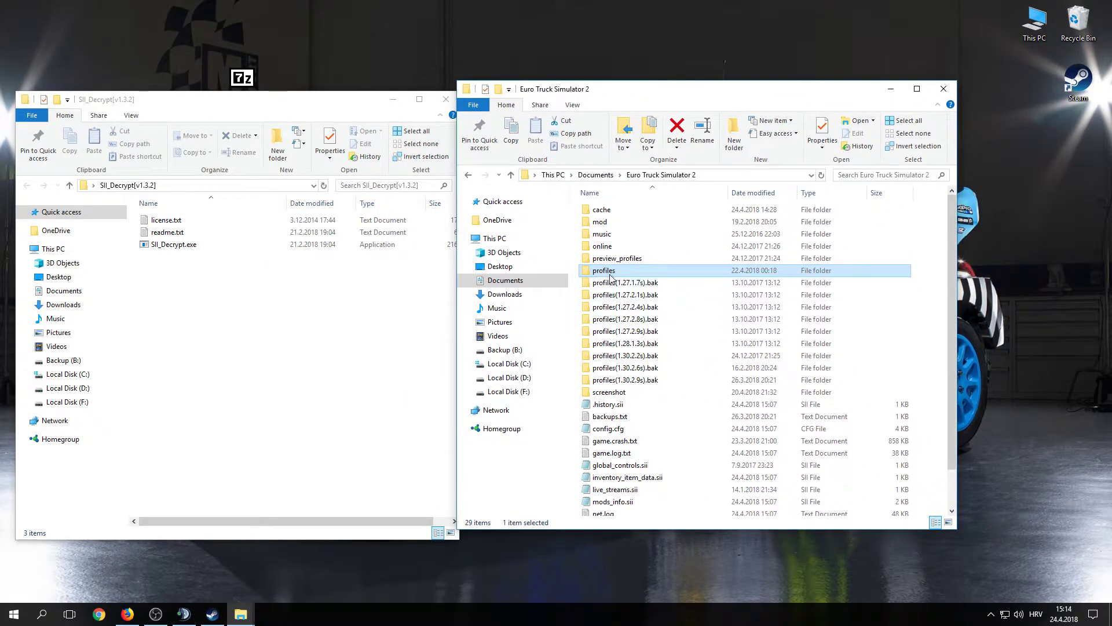
Open the autosave folder inside the save folder of profile 455453324D6F64732E6F7267, keeping its window beside the SII_Decrypt folder.
double_click(628, 271)
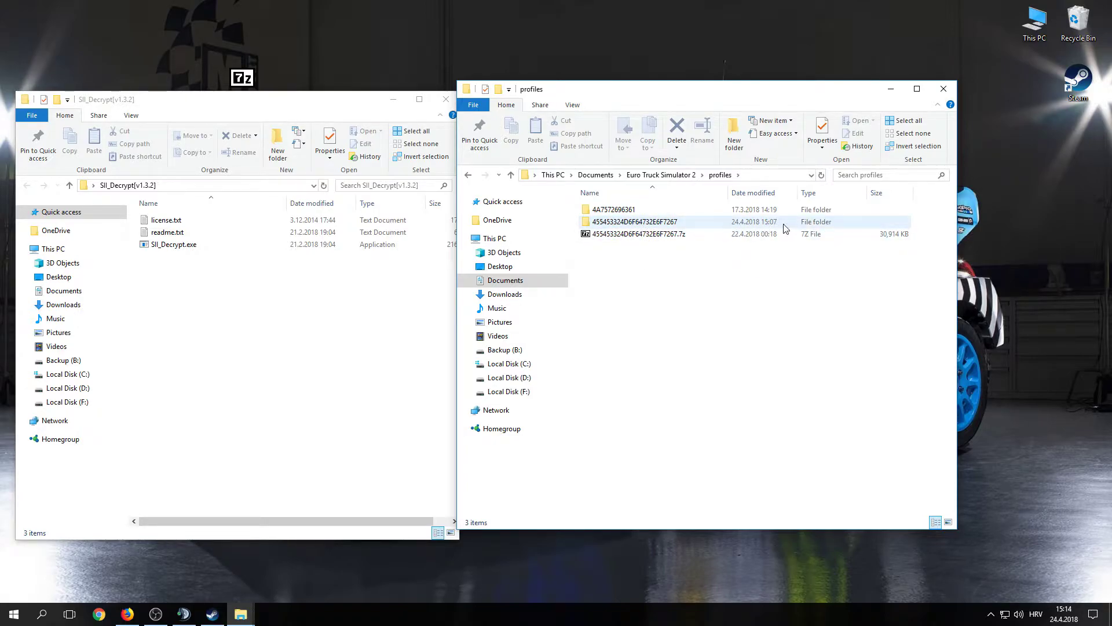
left_click(658, 224)
double_click(658, 224)
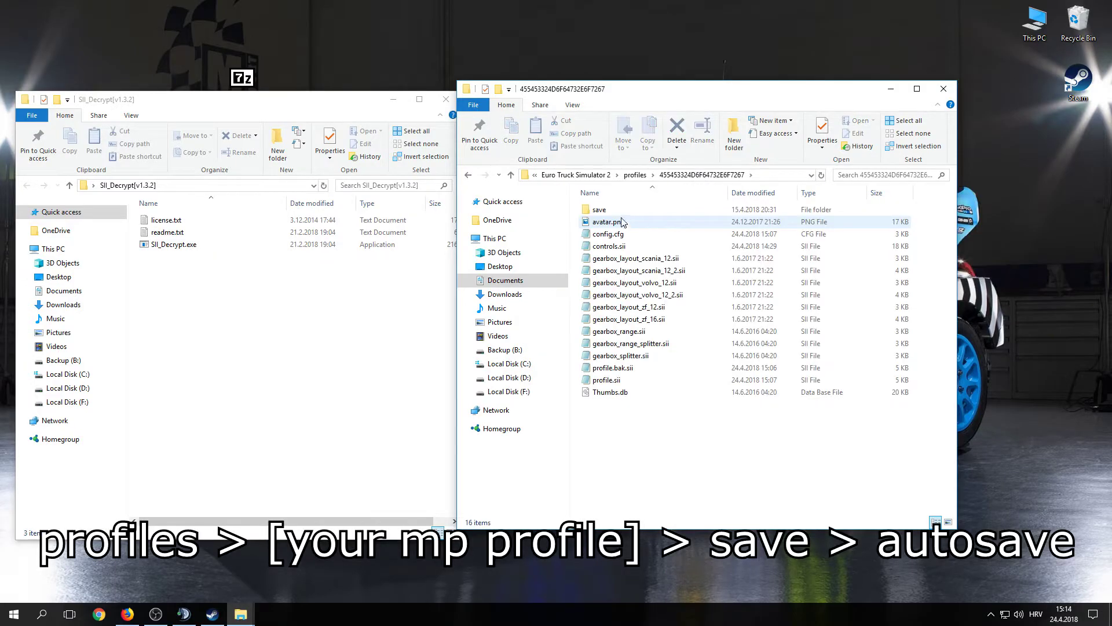
double_click(603, 213)
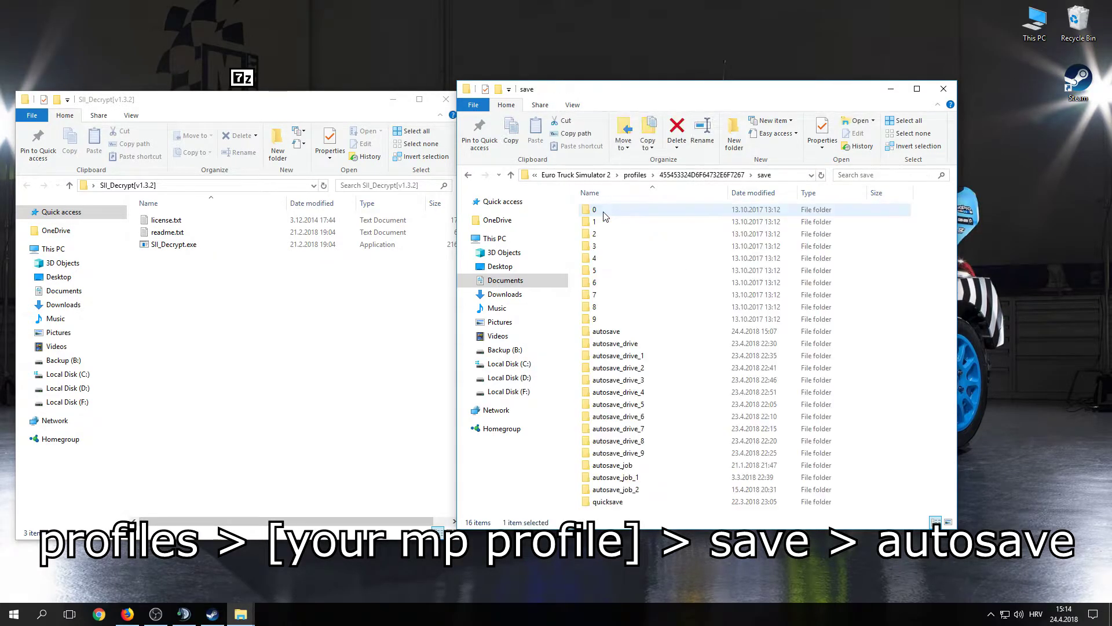
double_click(632, 331)
left_click_drag(616, 94, 637, 106)
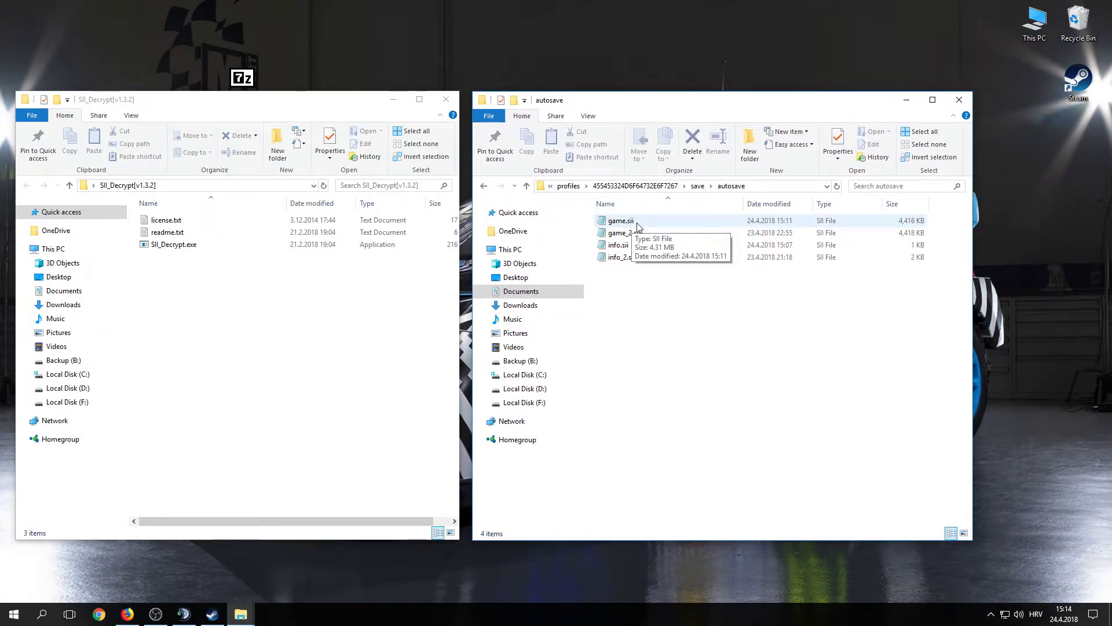
Decrypt the autosave's game.sii with SII_Decrypt.exe and close the SII_Decrypt folder window.
left_click(638, 222)
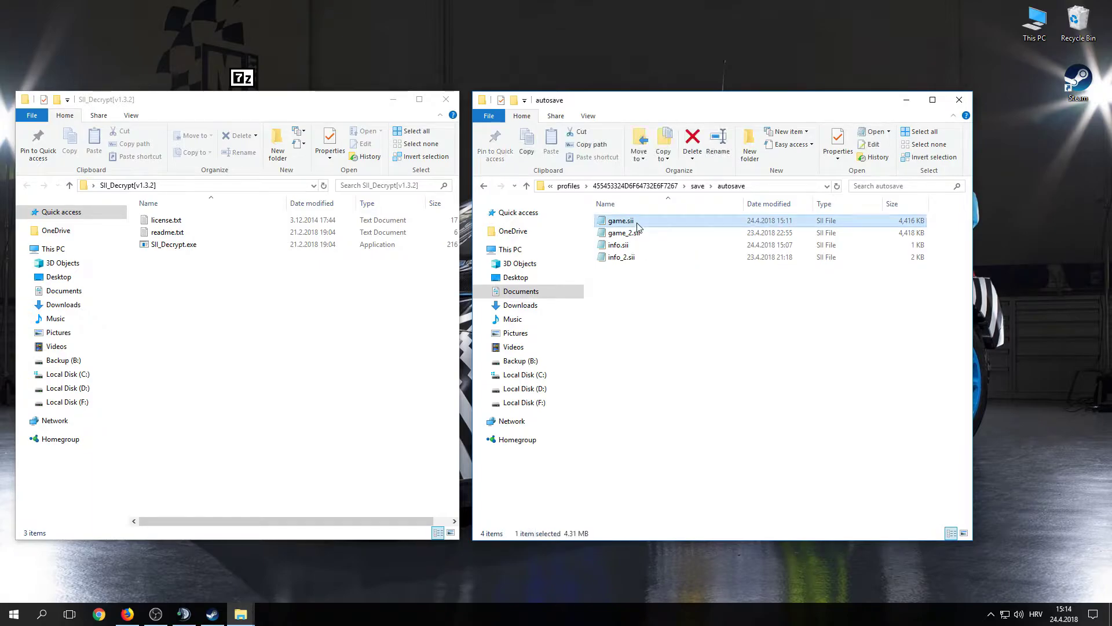
left_click_drag(638, 223, 185, 246)
left_click(449, 101)
Delete the SII_Decrypt archive and its extracted folder from the desktop.
left_click_drag(260, 167, 177, 65)
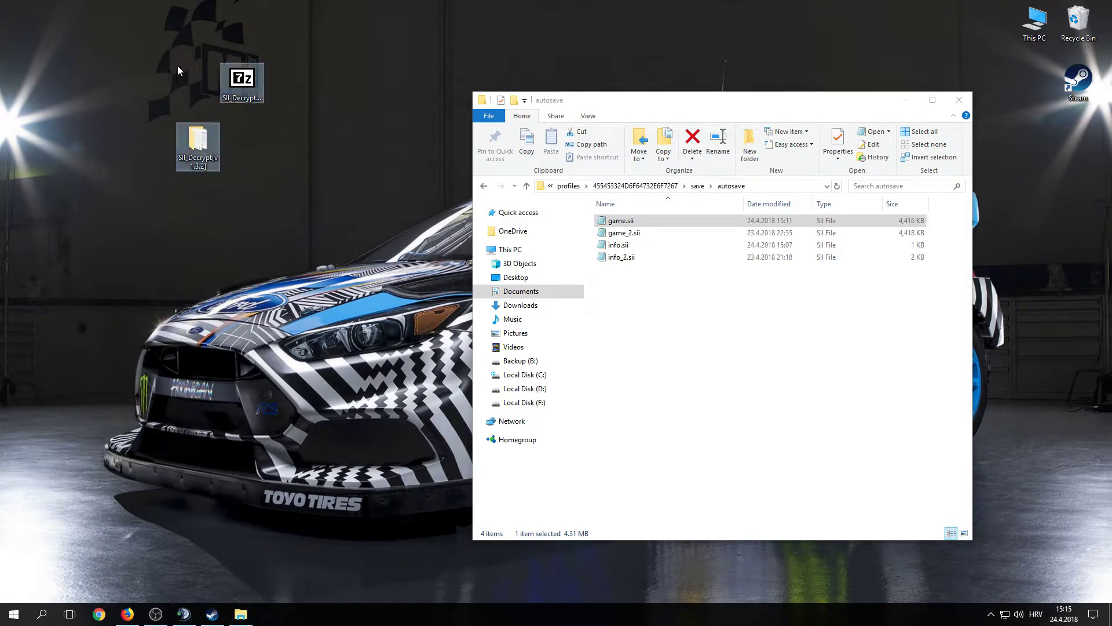
key("Delete")
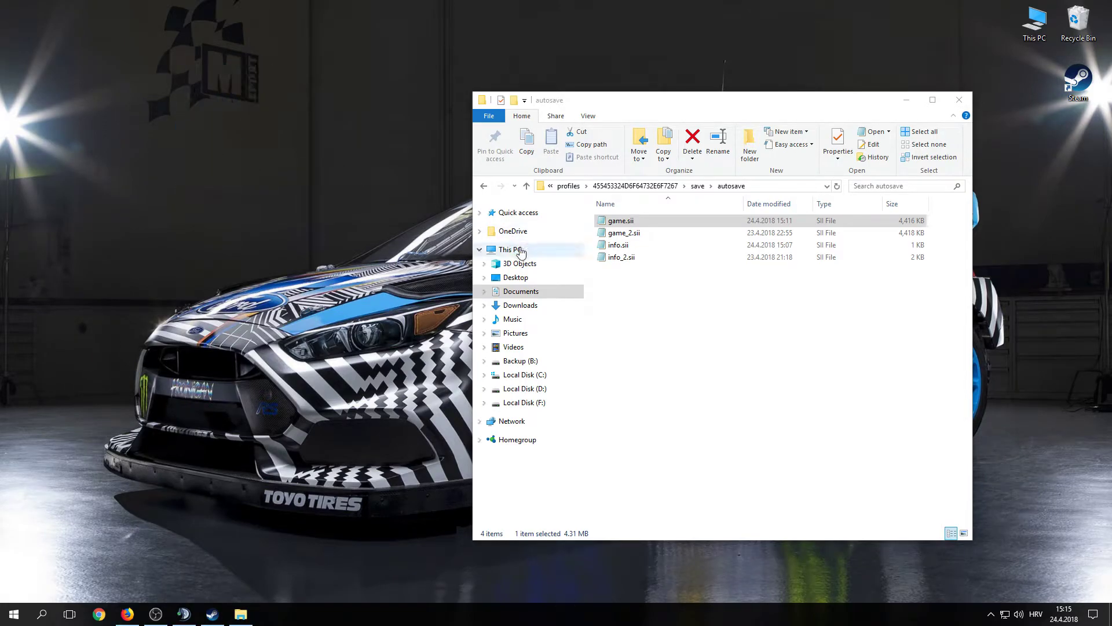
Open the decrypted game.sii from the autosave folder in Notepad and maximize its window.
double_click(628, 222)
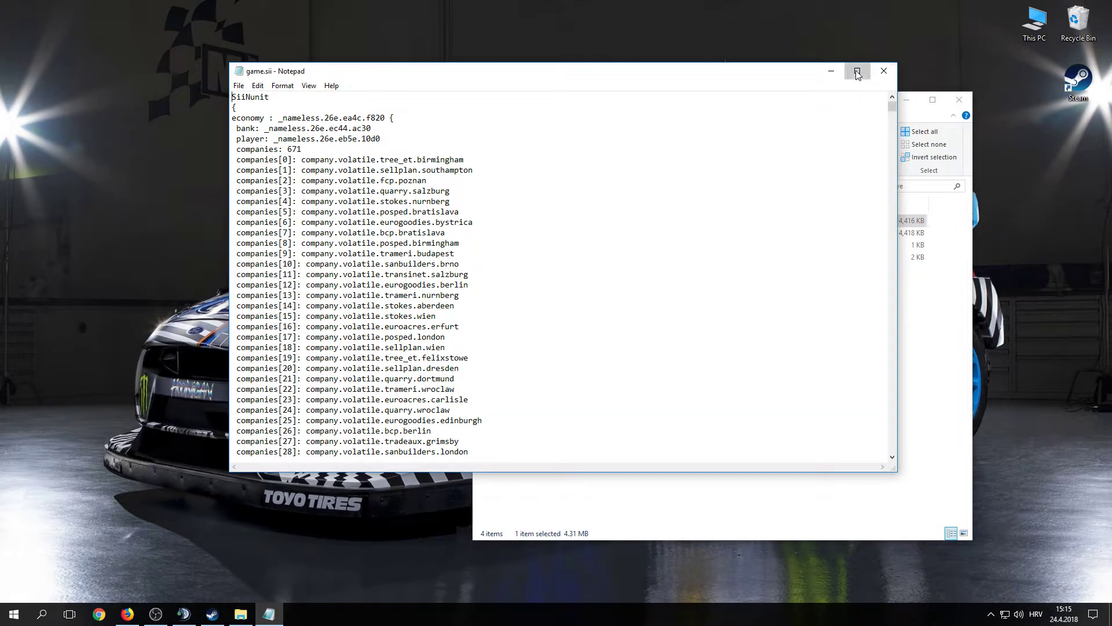
left_click(858, 71)
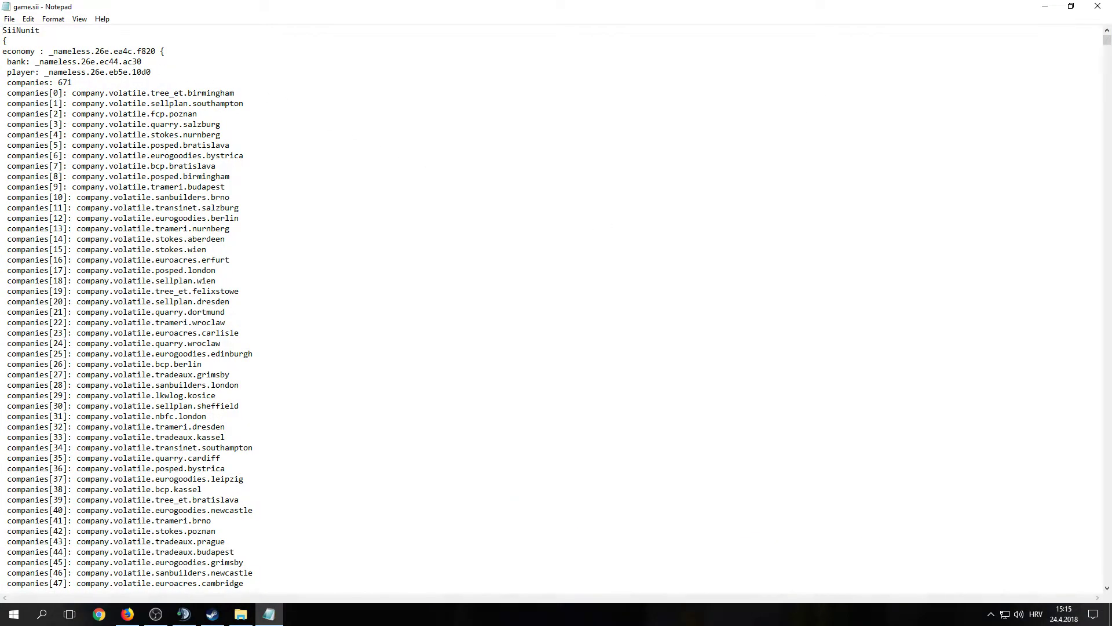
left_click_drag(13, 48, 309, 471)
left_click(357, 368)
left_click_drag(358, 367, 261, 168)
left_click(376, 249)
Find the user_colors entry in game.sii and close the search to show its lines.
key("ctrl+f")
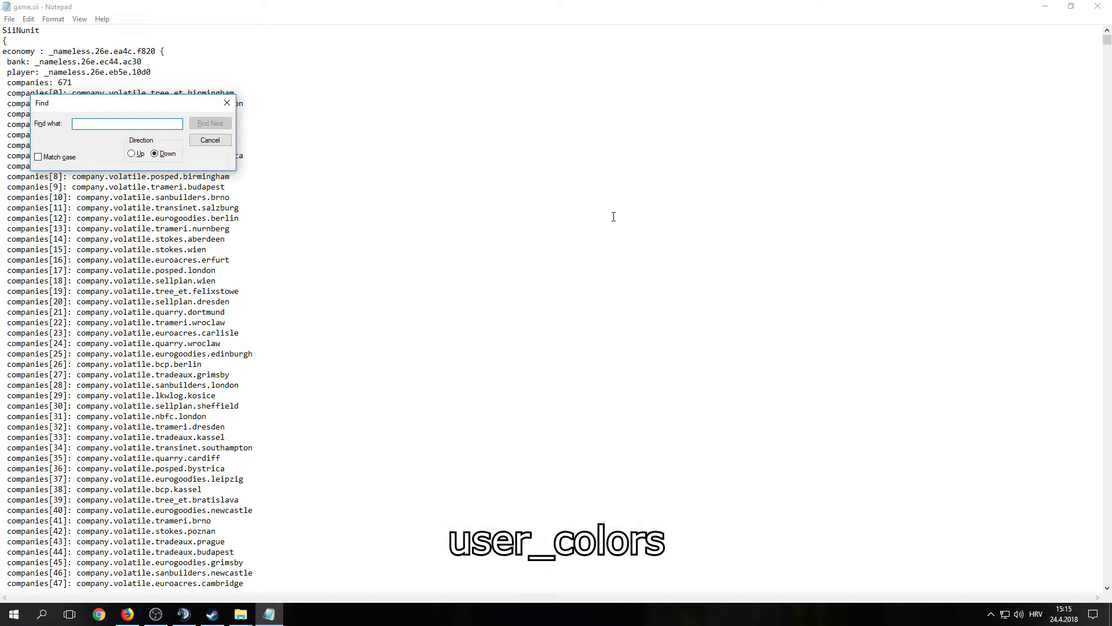
type("user_colors")
key("Return")
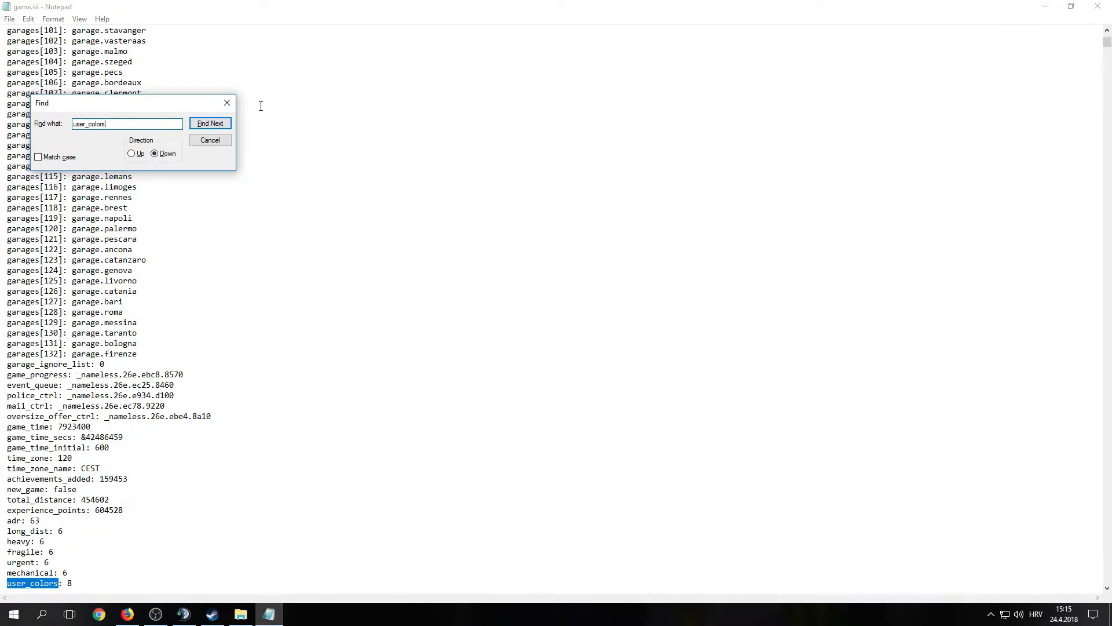
left_click(195, 141)
scroll(179, 331, "down", 9)
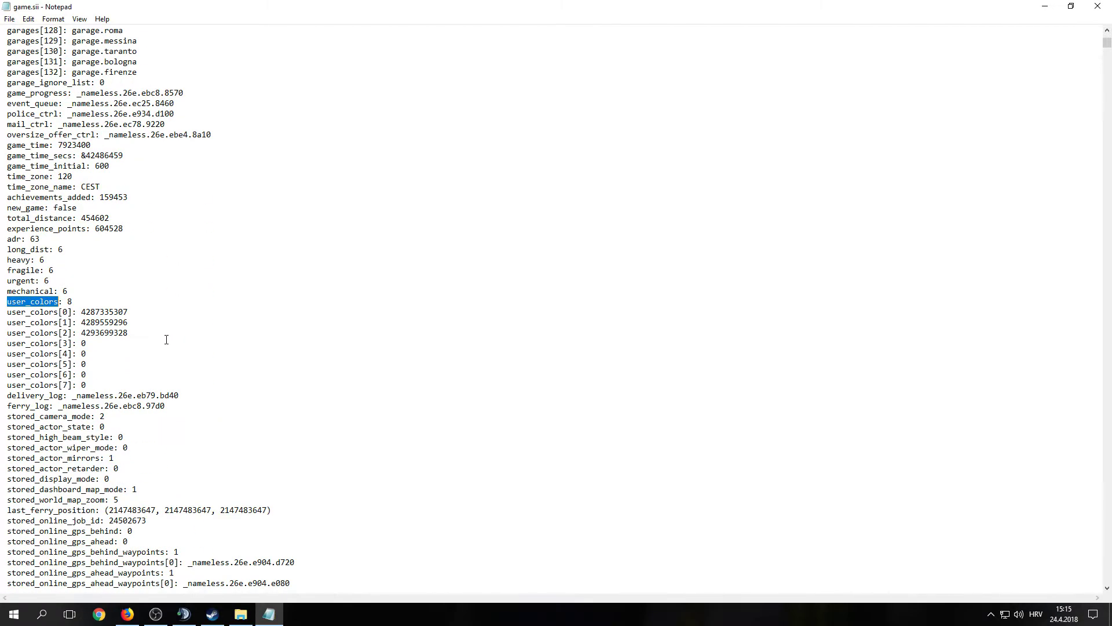
Examine the user_colors lines, highlighting the preset values stored in entries 0 to 2.
left_click_drag(7, 311, 127, 333)
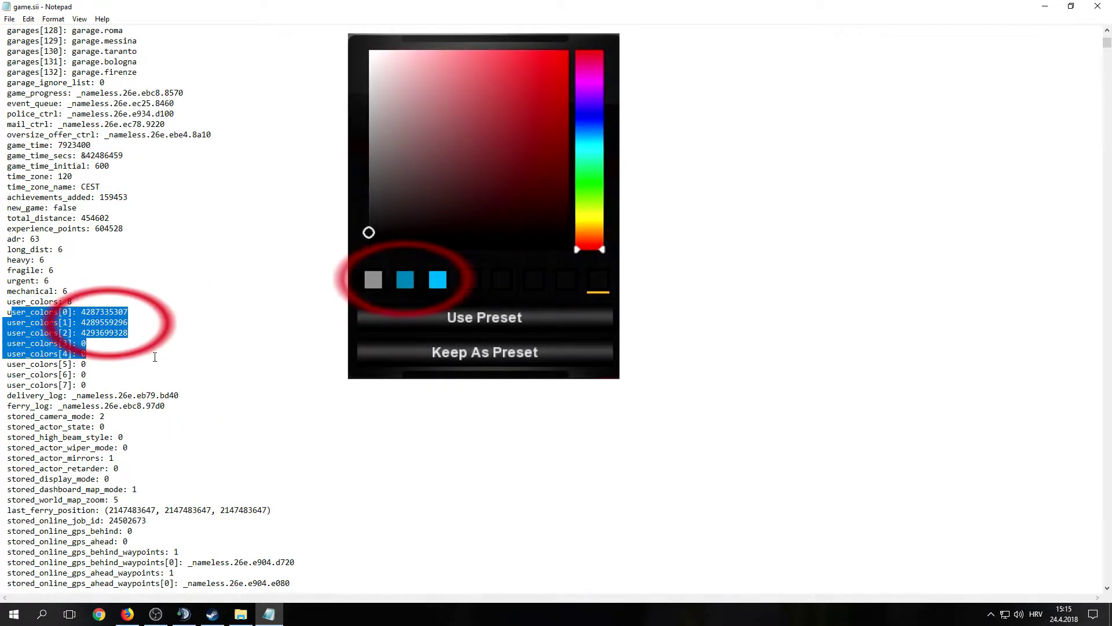
left_click(20, 312)
left_click_drag(5, 310, 119, 372)
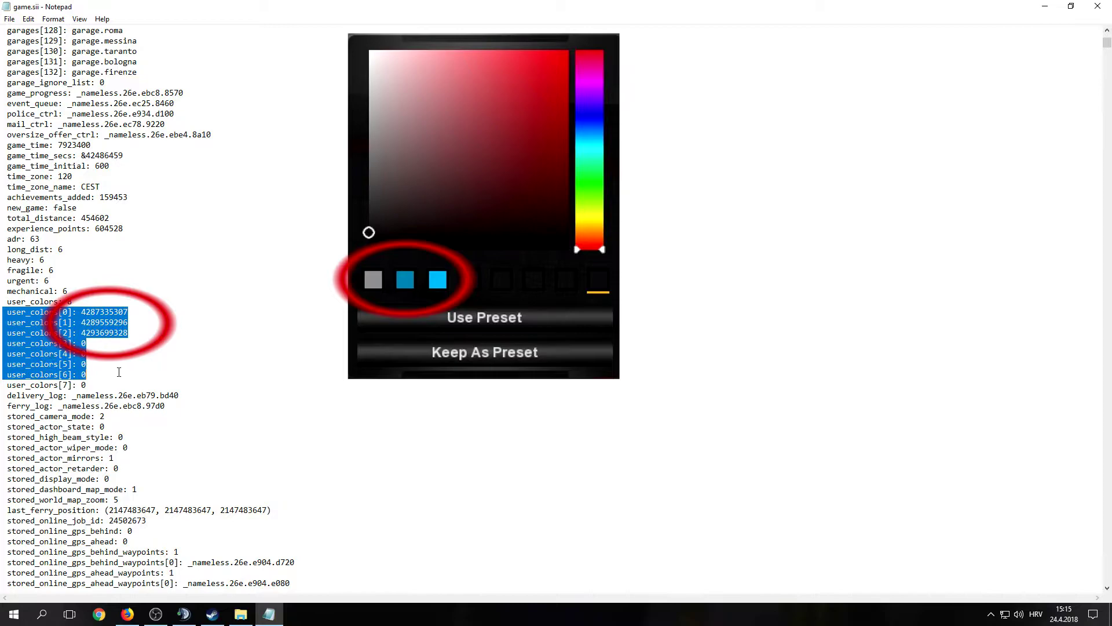
left_click(115, 384)
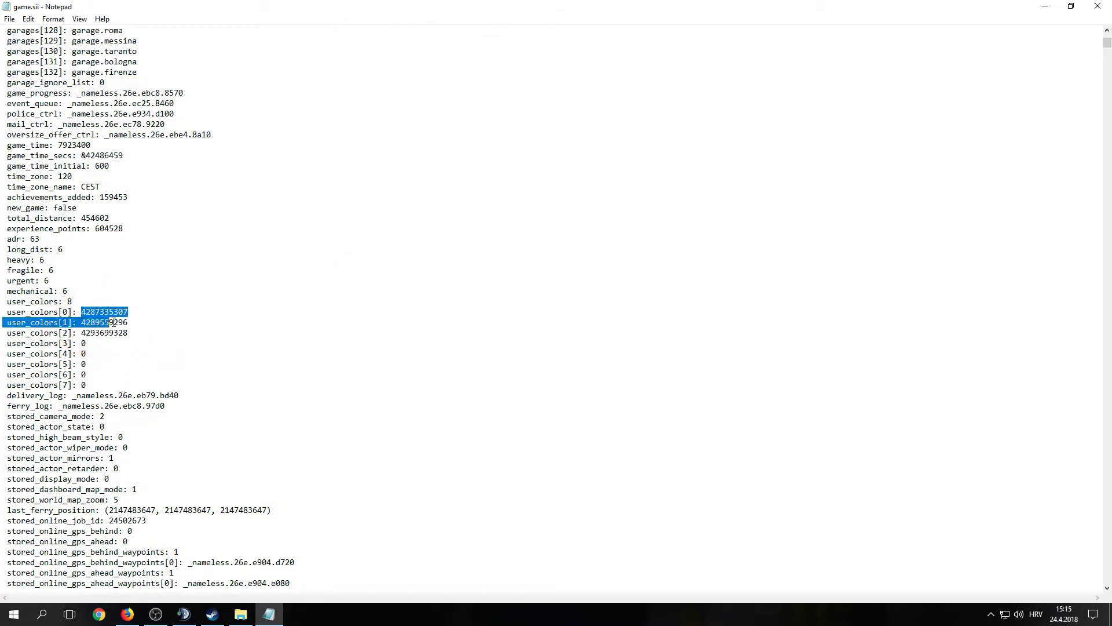
left_click_drag(114, 322, 137, 339)
left_click(139, 338)
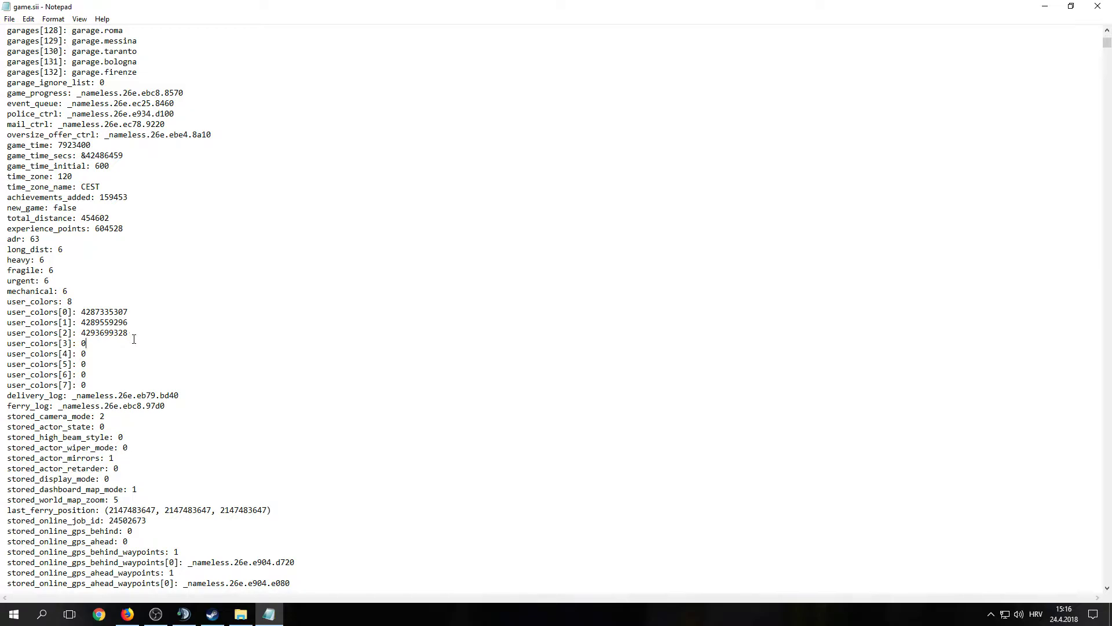
left_click_drag(129, 332, 86, 322)
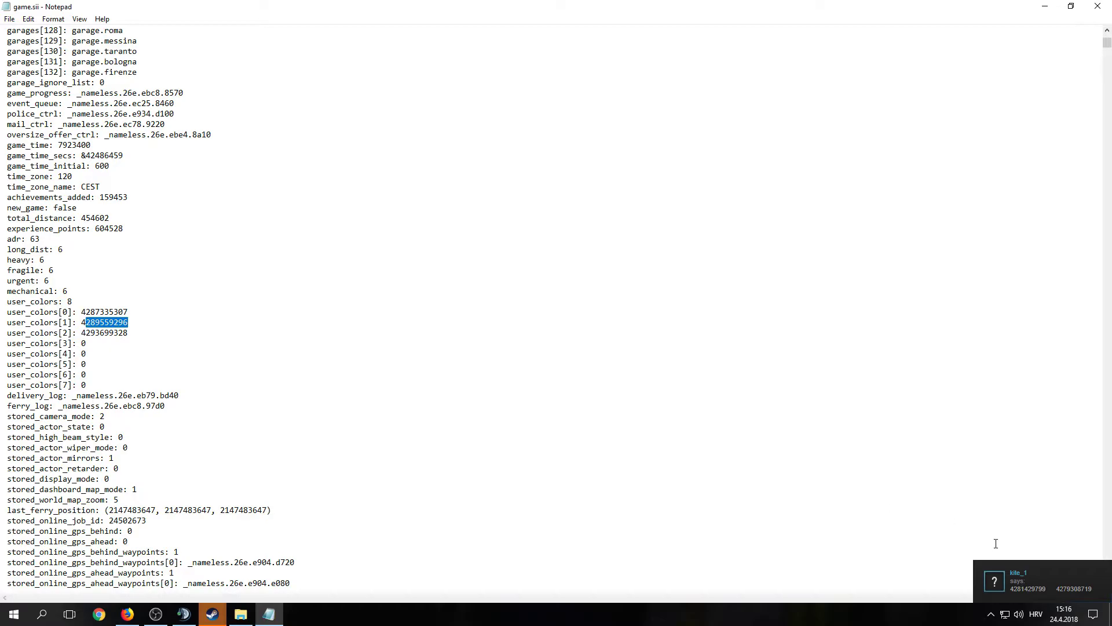
mouse_move(212, 615)
left_click(273, 565)
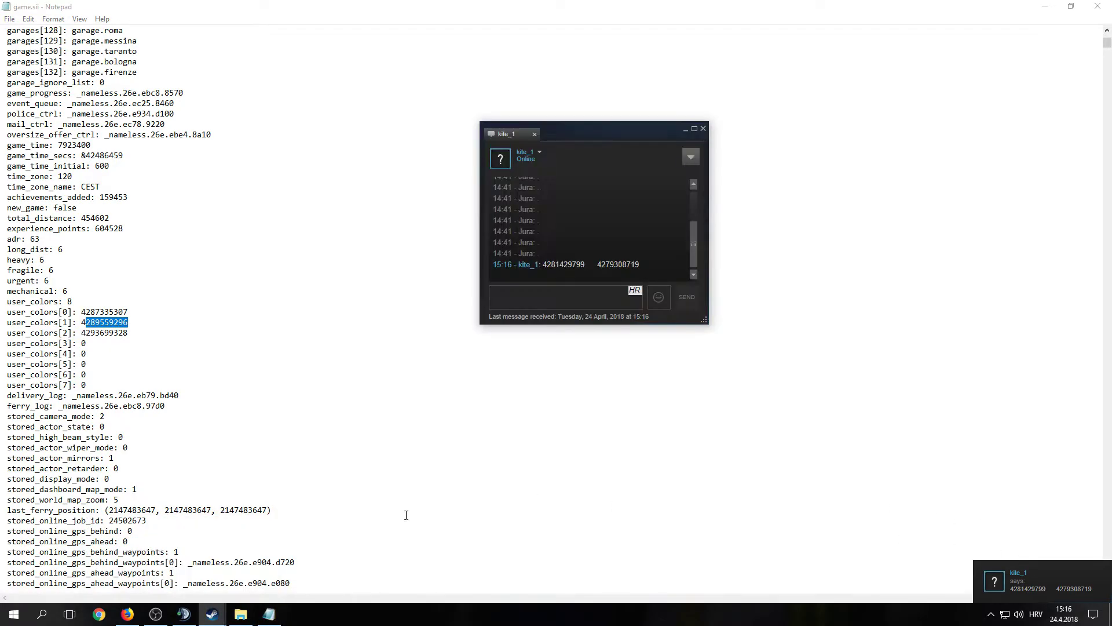
left_click_drag(584, 265, 547, 264)
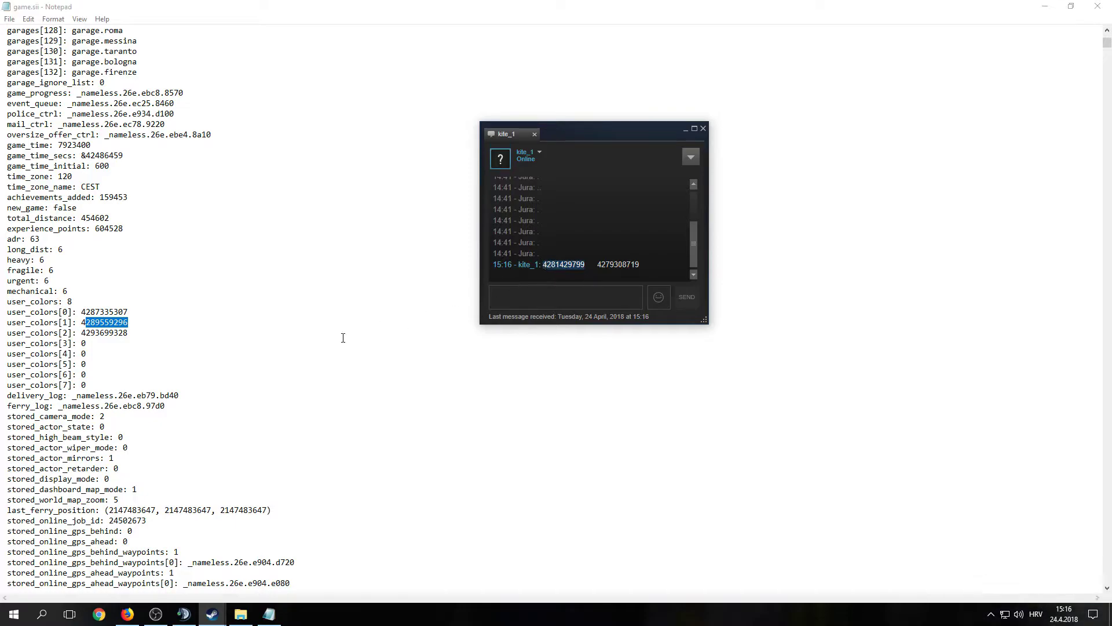
left_click(203, 340)
key("BackSpace")
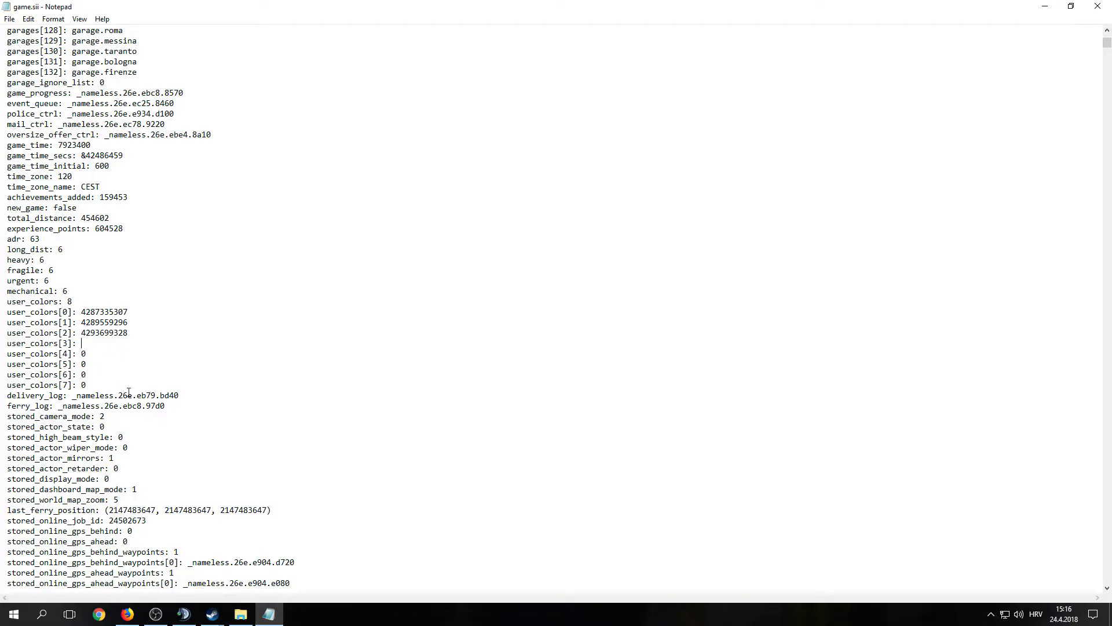
key("ctrl+v")
left_click(227, 599)
left_click(275, 564)
left_click_drag(639, 265, 602, 265)
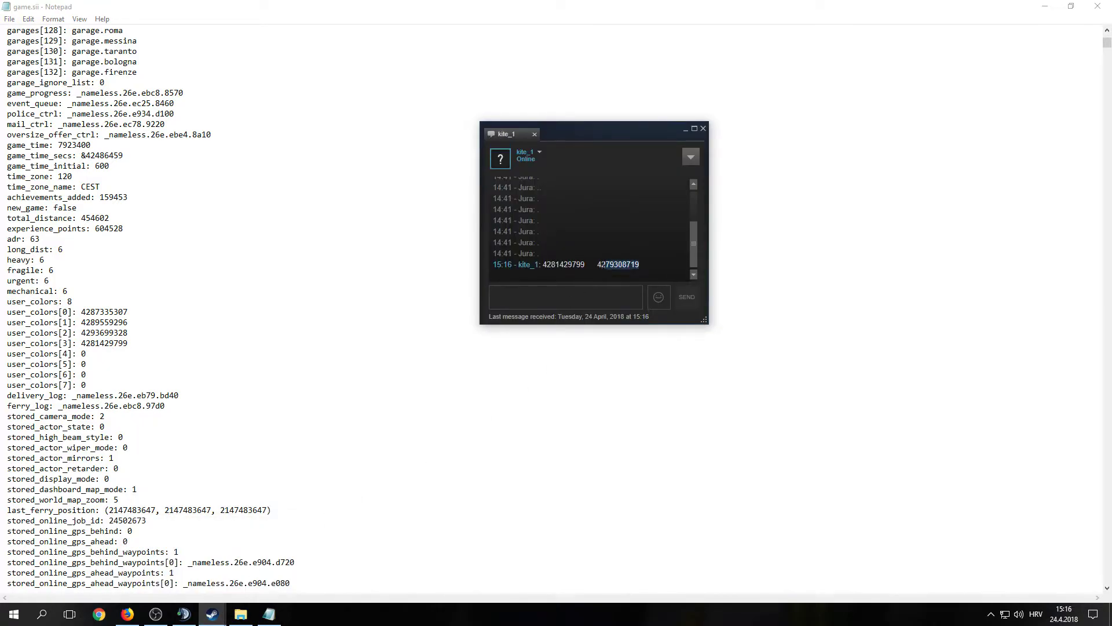
left_click(91, 355)
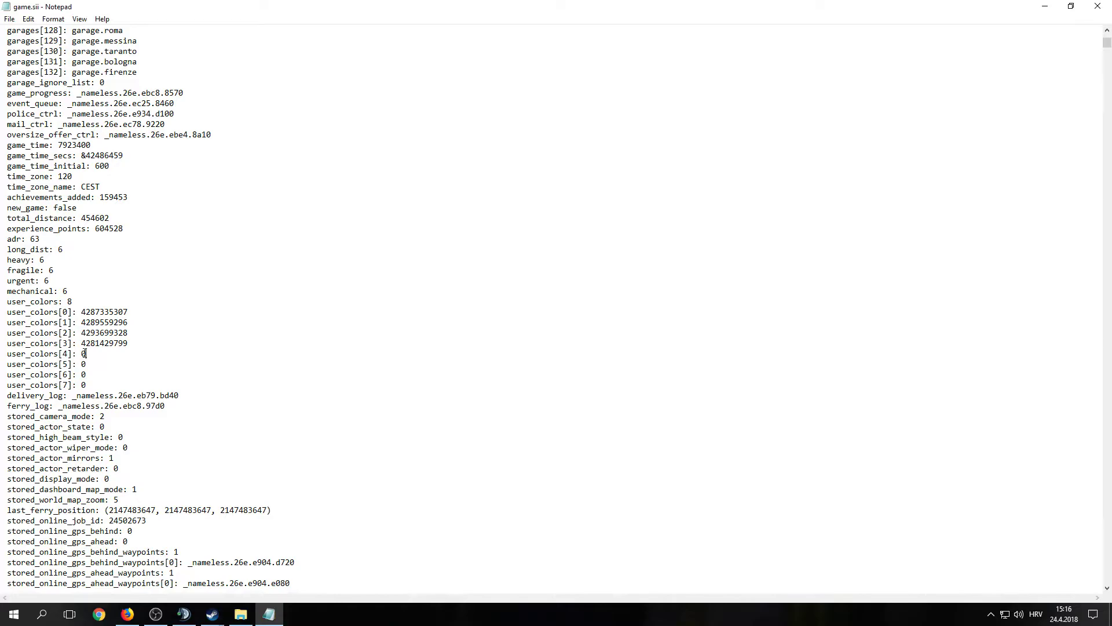
double_click(84, 353)
key("ctrl+v")
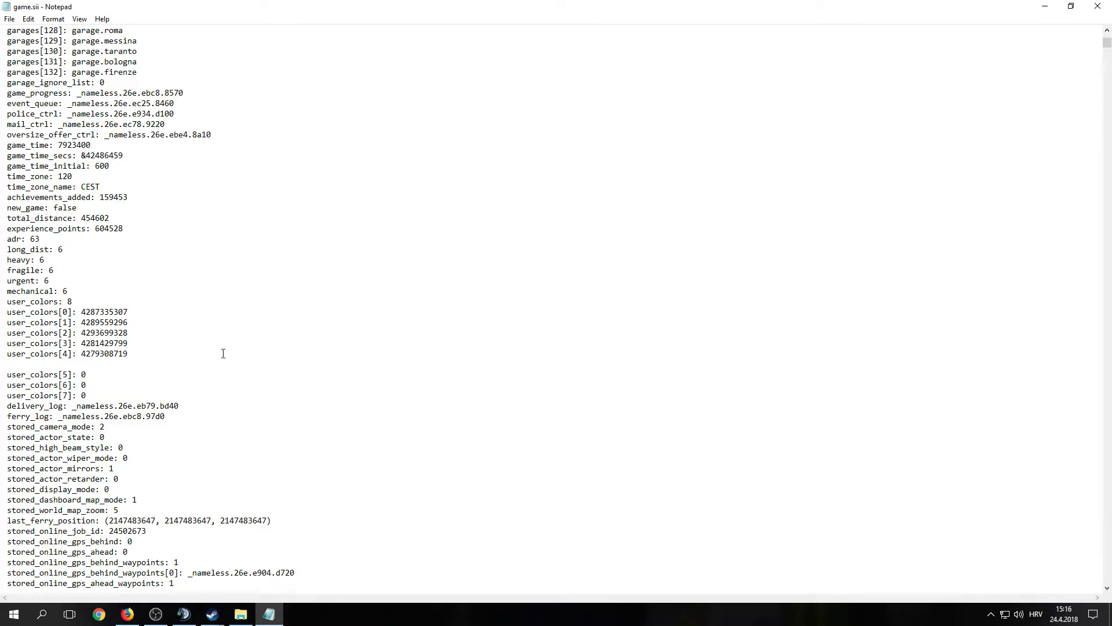
key("BackSpace")
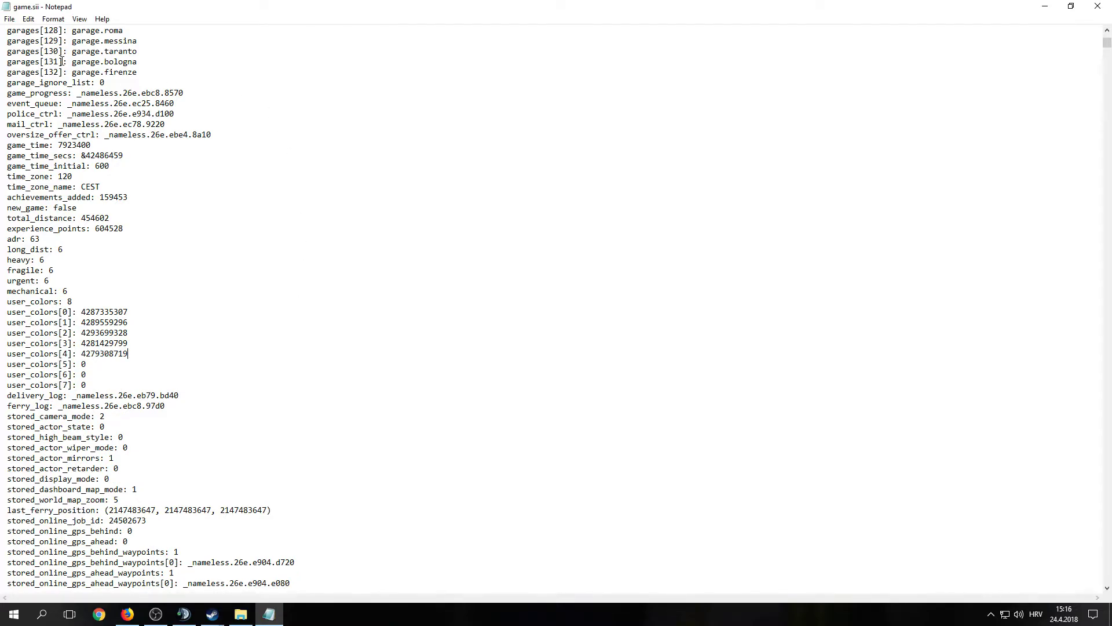
Save the edited game.sii, then close its window and the Steam chat window.
left_click(9, 20)
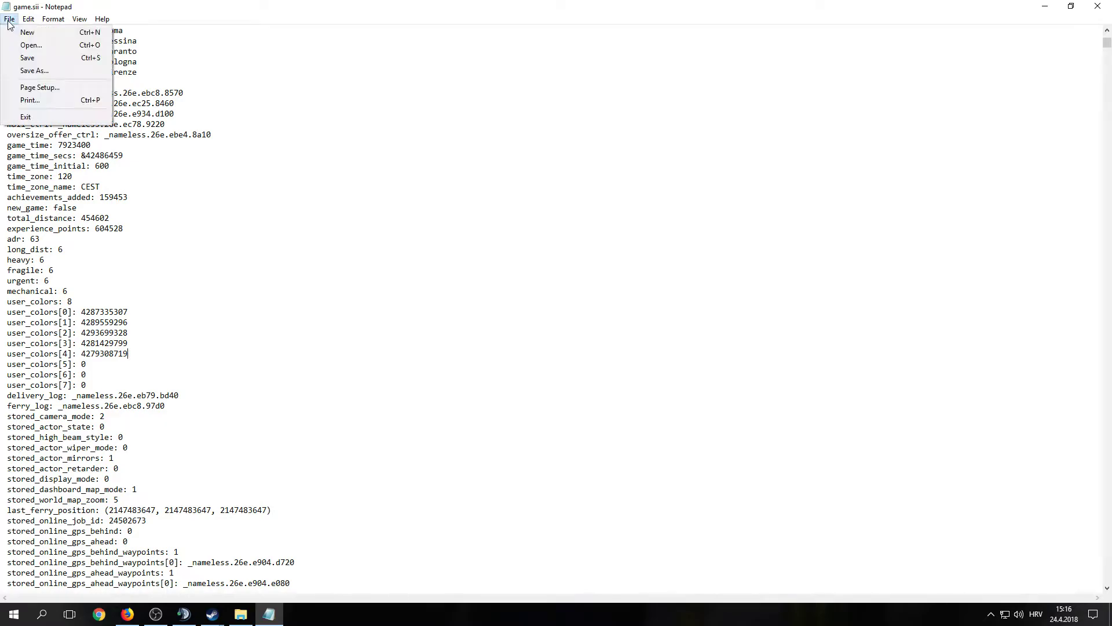
left_click(35, 58)
left_click(1098, 6)
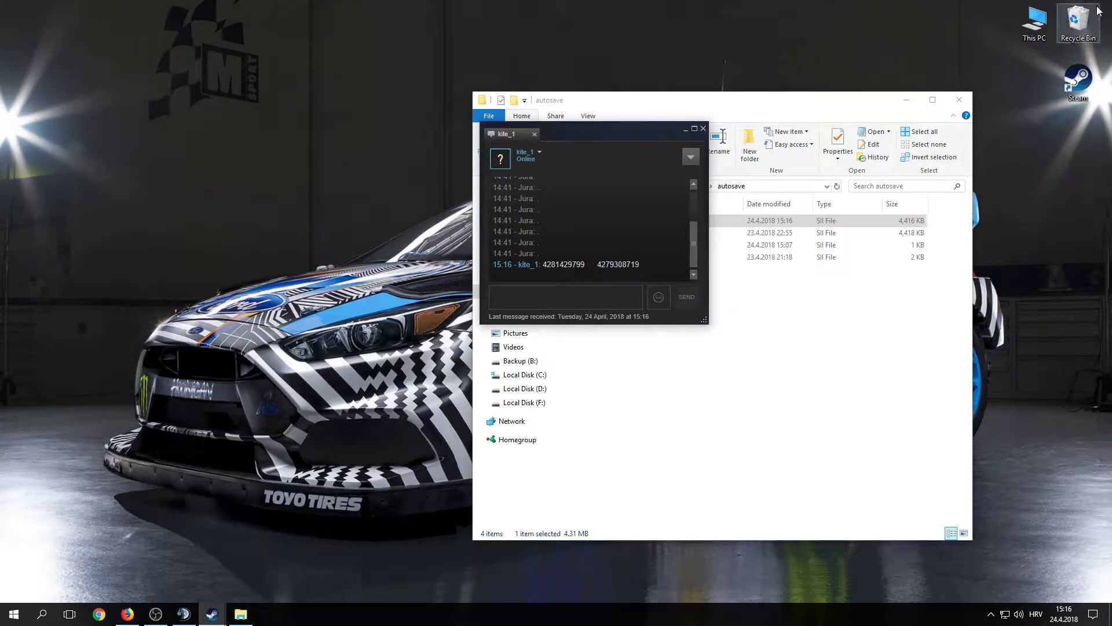
left_click(704, 128)
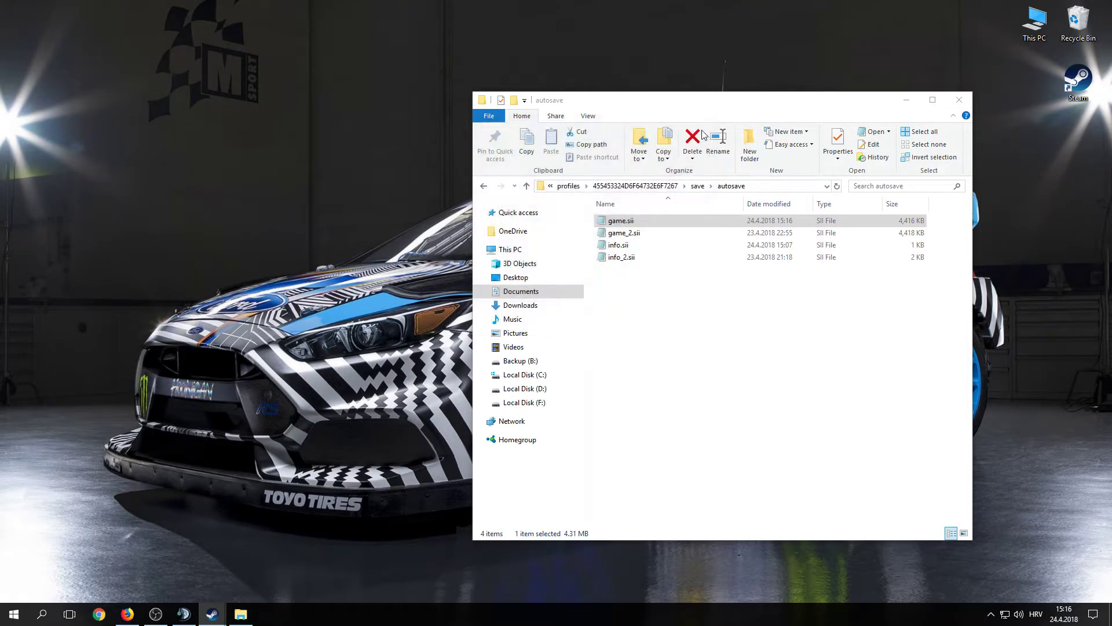
Launch Euro Truck Simulator 2 from the Steam library with the "Play Euro Truck Simulator 2" option.
left_click(212, 614)
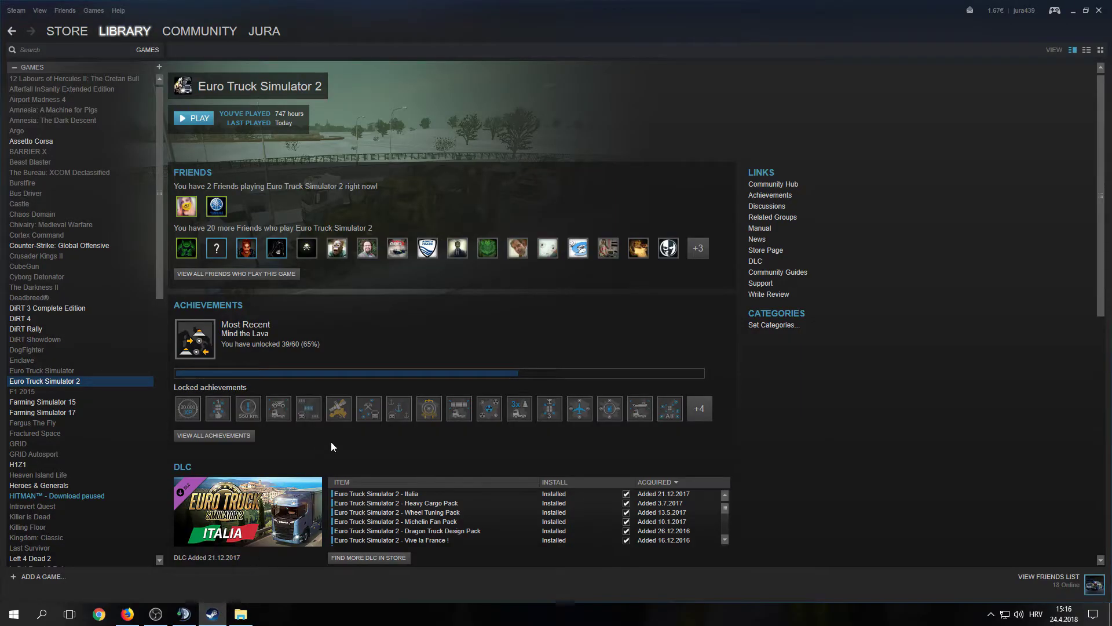
left_click(183, 119)
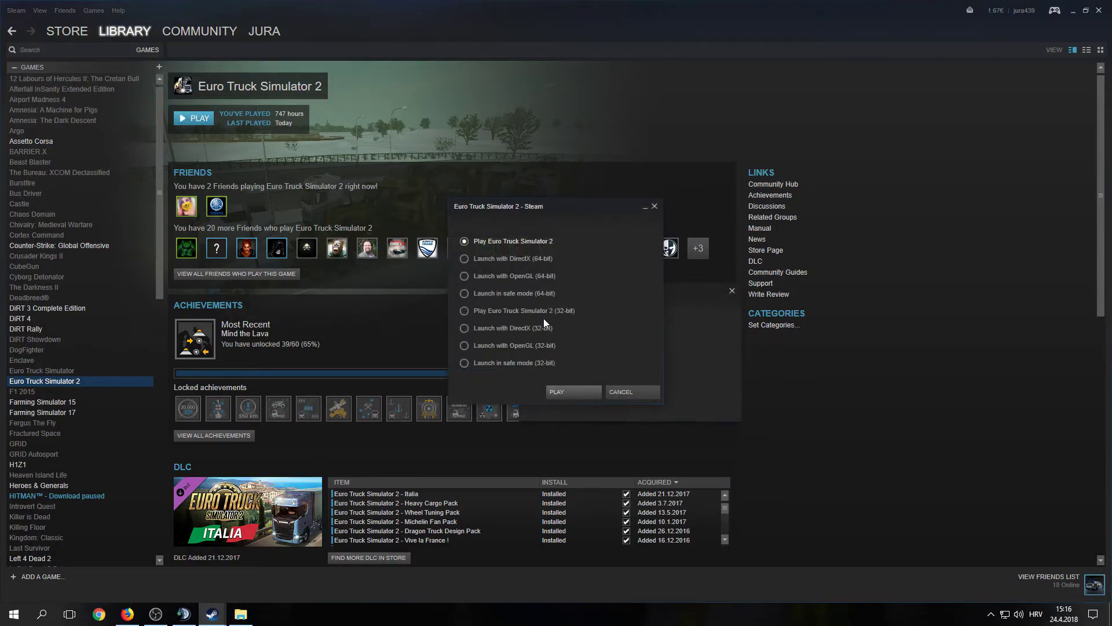
left_click(569, 391)
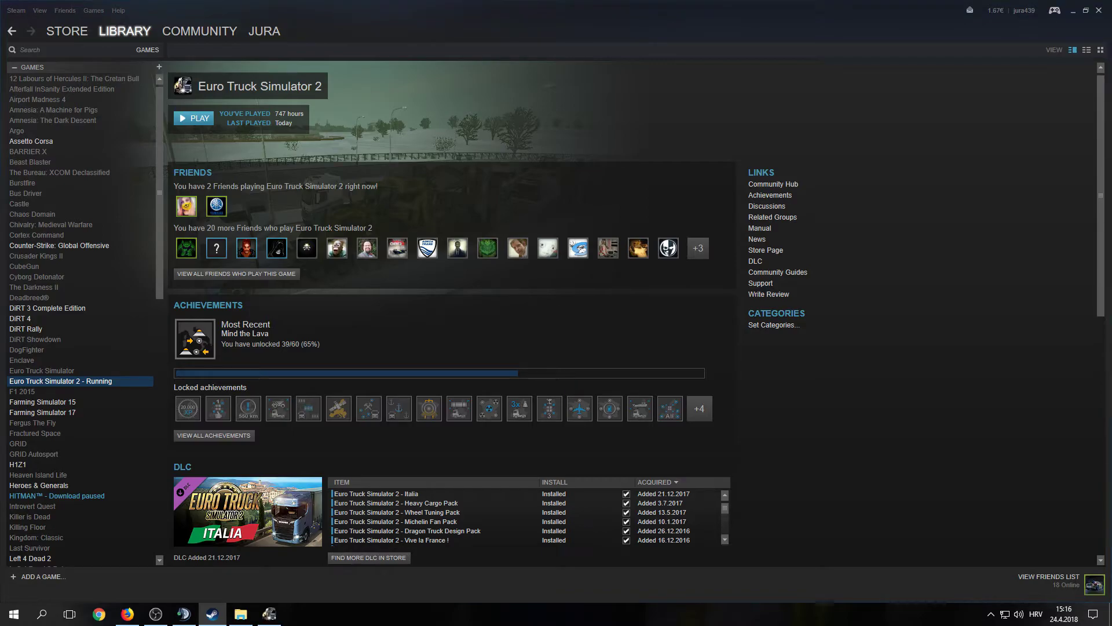
Switch to the Euro Truck Simulator 2 window, accept the SDK notice and continue the game with the ETS2Mods.org profile.
key("alt+Tab")
key("Tab")
key("Tab")
key("Tab")
key("Tab")
key("Tab")
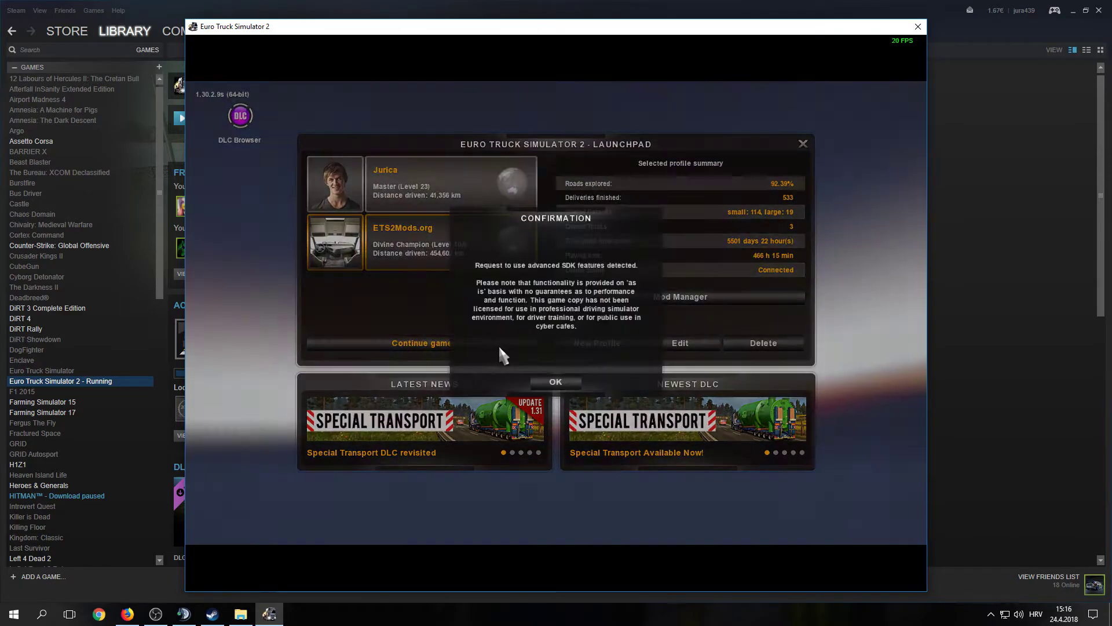
left_click(555, 382)
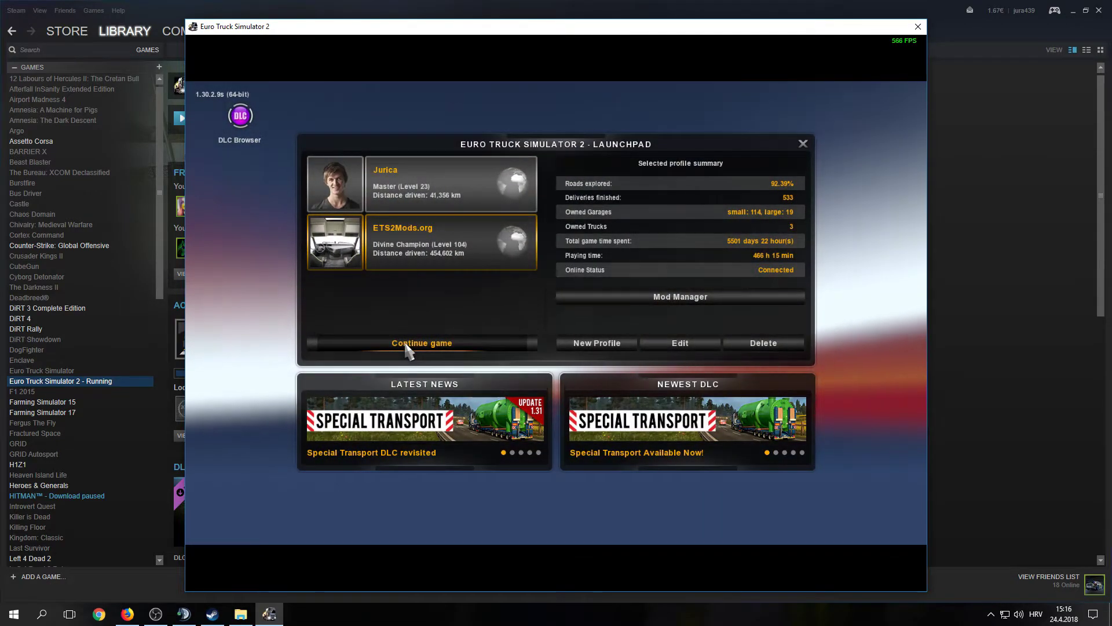
left_click(405, 344)
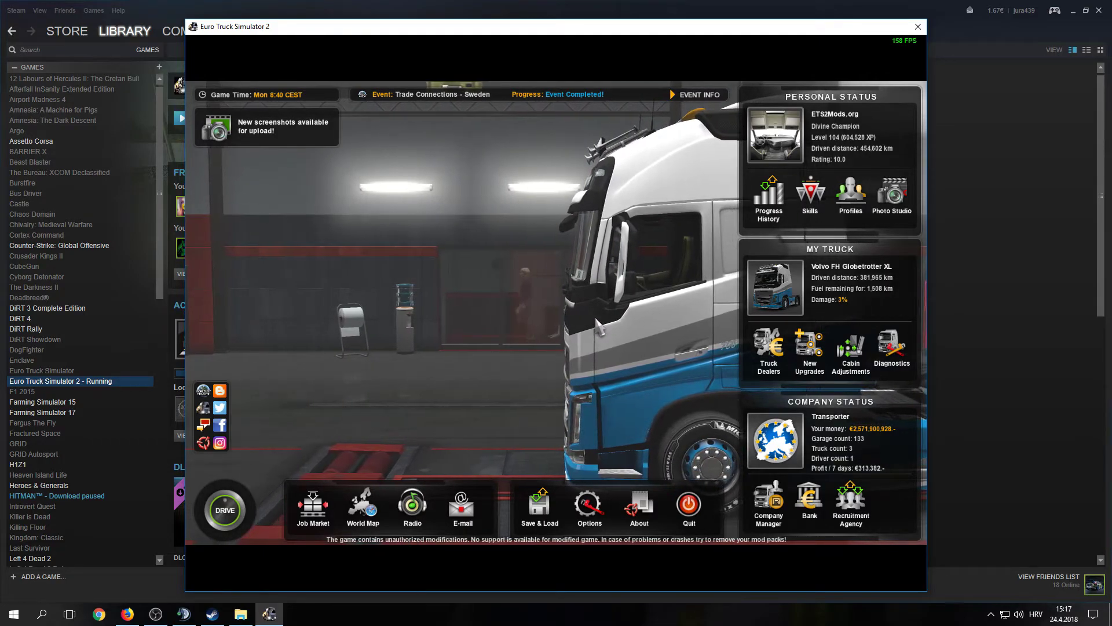
Open the Truck Browser and browse the truck's paint jobs.
left_click(639, 504)
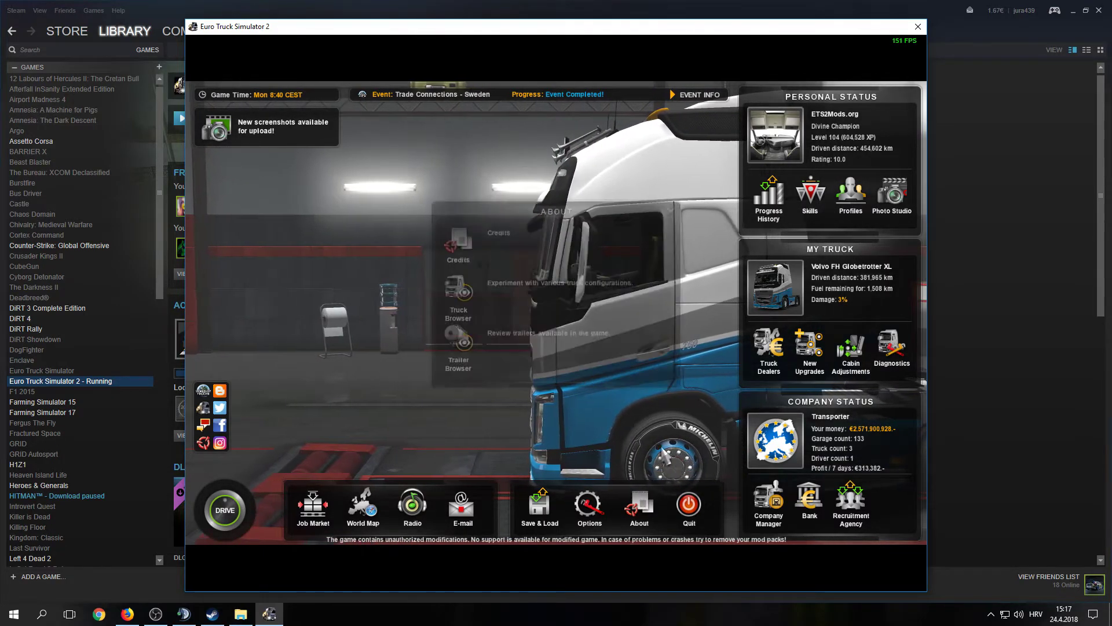
left_click(510, 296)
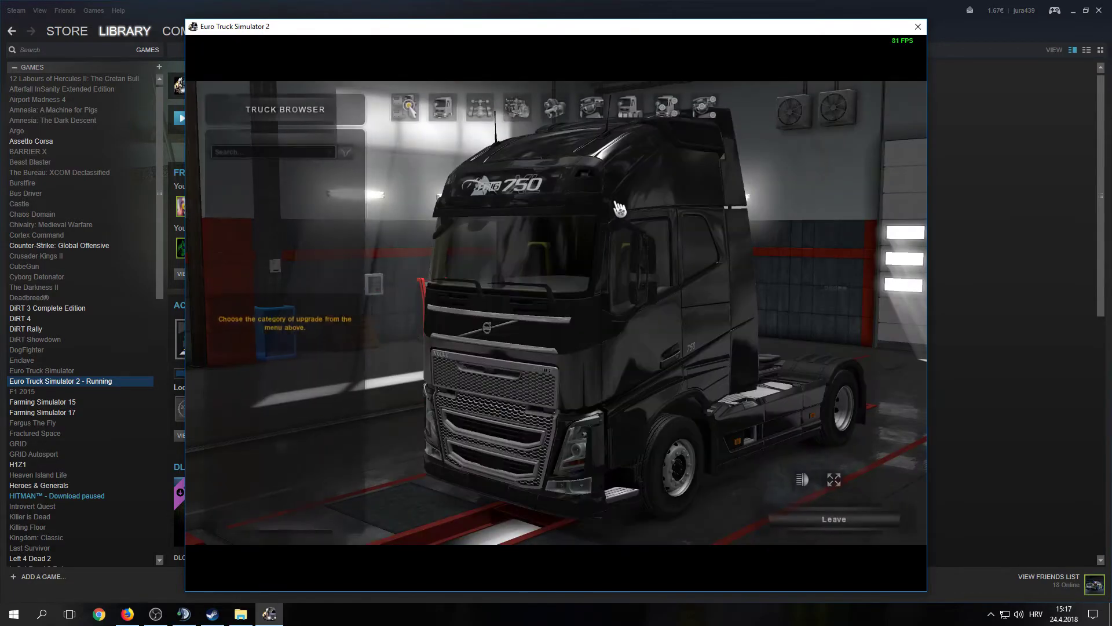
left_click(628, 116)
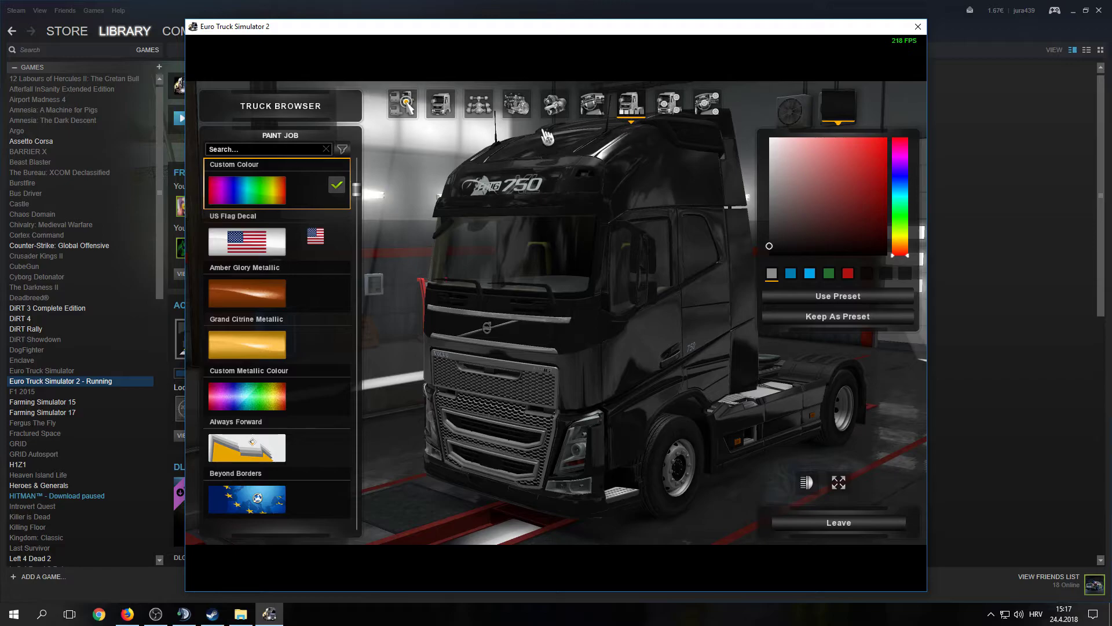
scroll(261, 334, "down", 6)
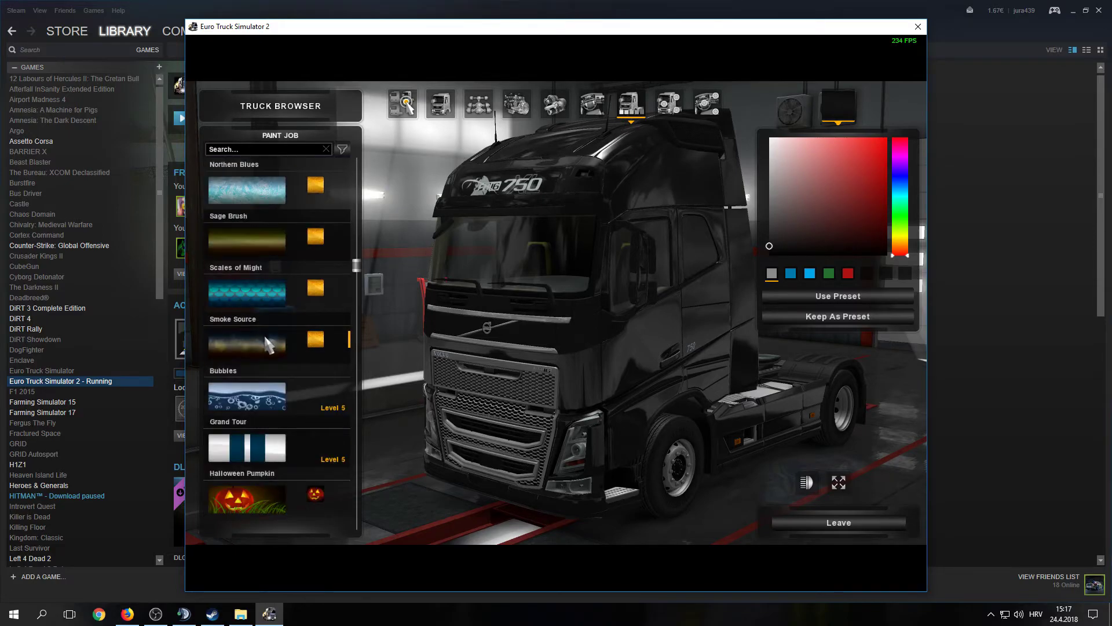
scroll(284, 382, "up", 8)
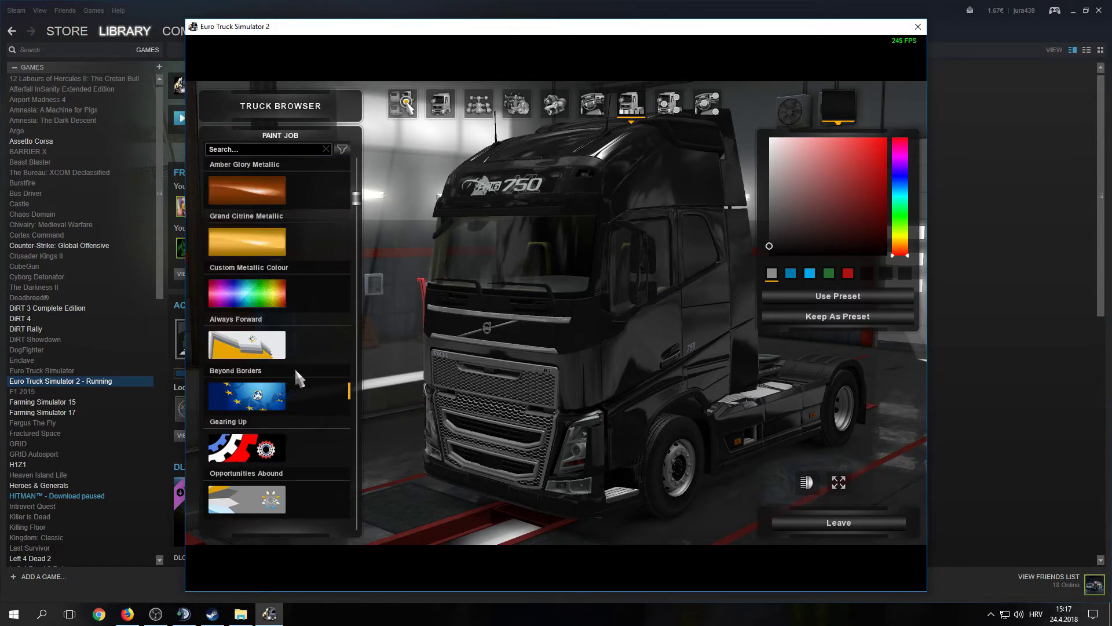
Apply the red colour preset to the truck and inspect its paint from the other side.
left_click(830, 276)
left_click_drag(658, 289, 866, 284)
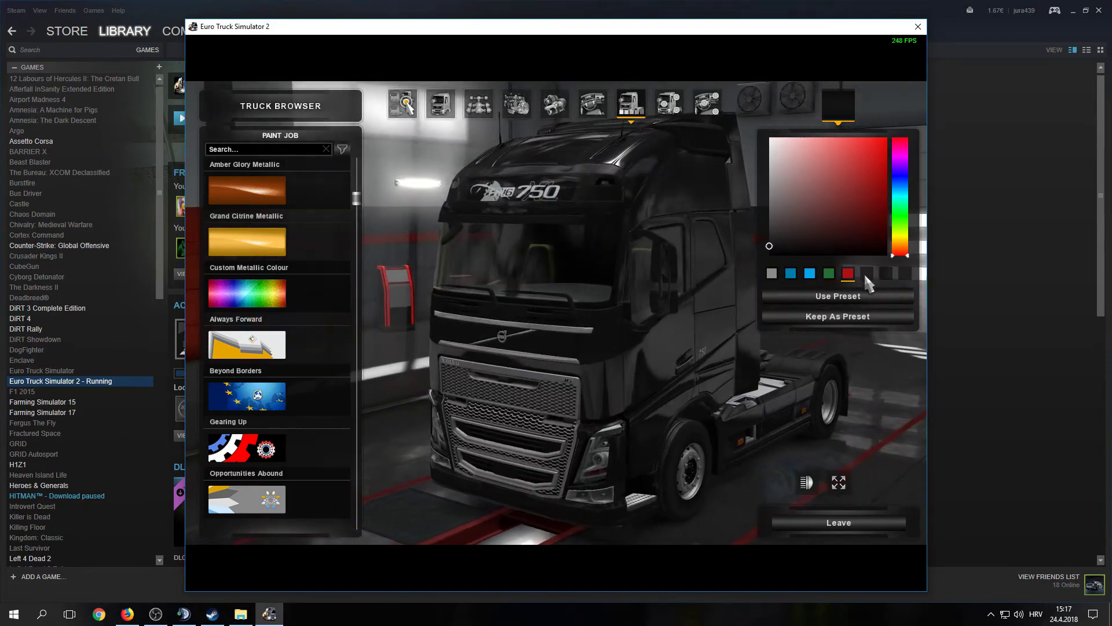
left_click(847, 298)
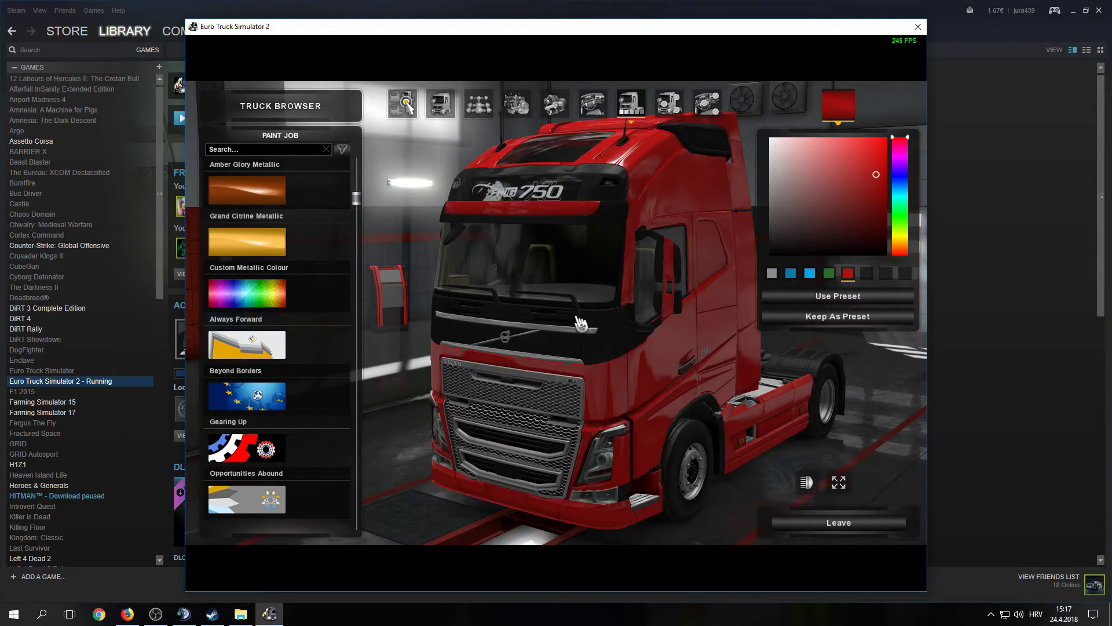
left_click_drag(637, 235, 661, 311)
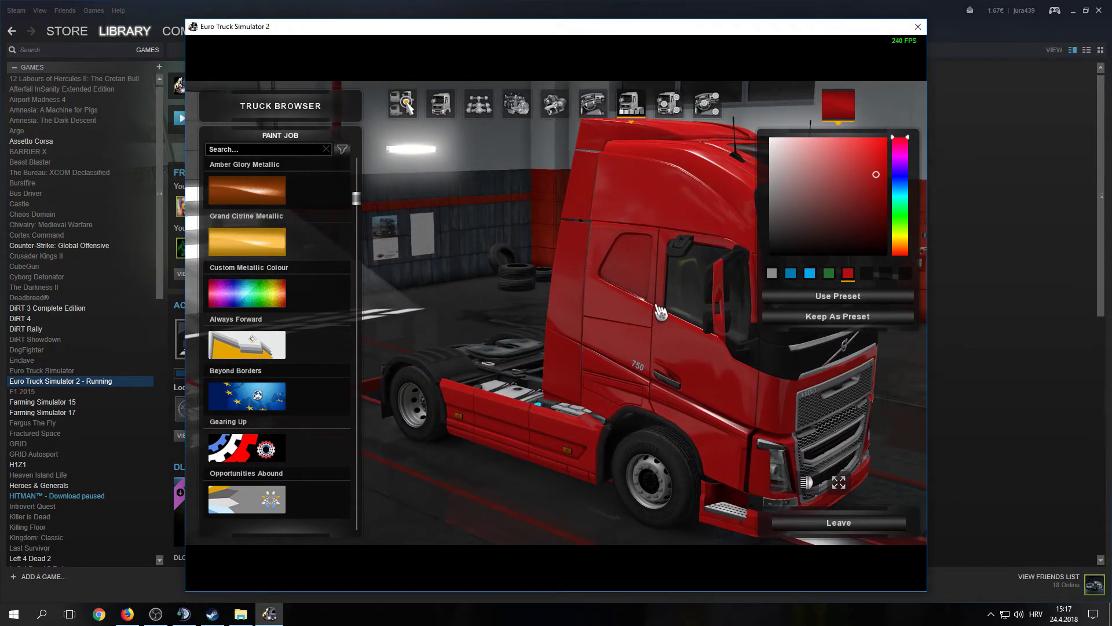
Switch to File Explorer and open config.cfg from the Euro Truck Simulator 2 documents folder in Notepad.
key("alt+Tab")
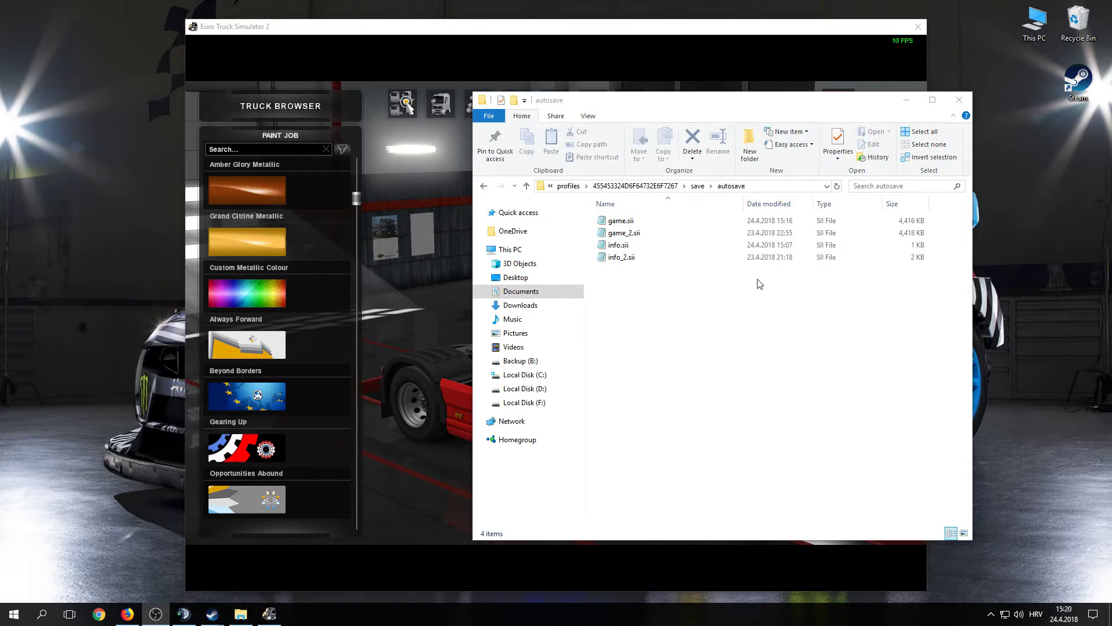
left_click(565, 187)
left_click(665, 187)
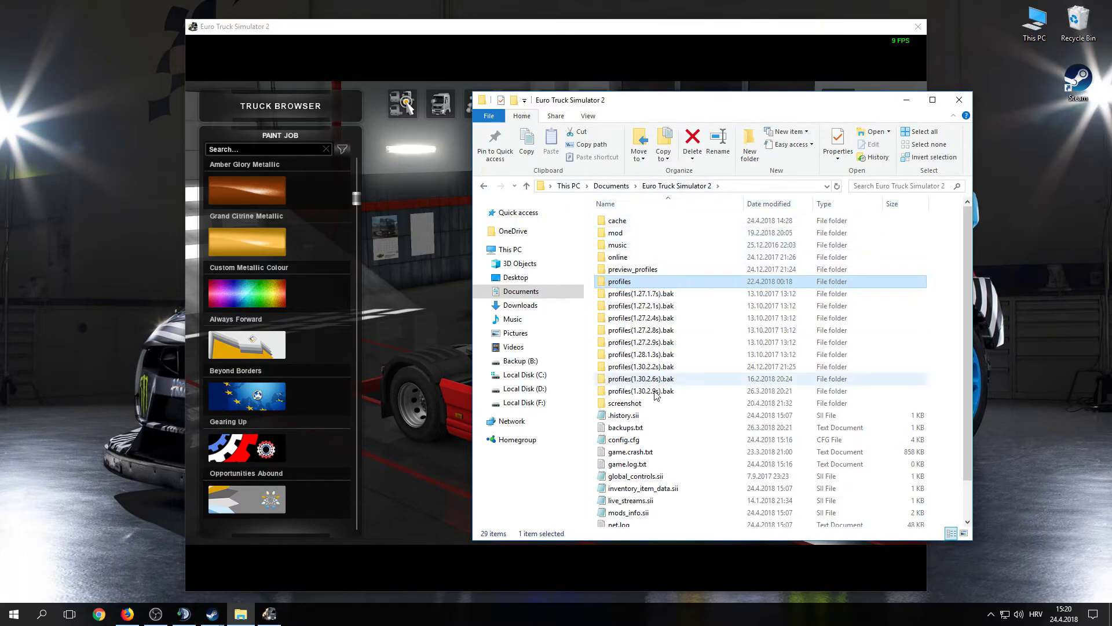
double_click(642, 440)
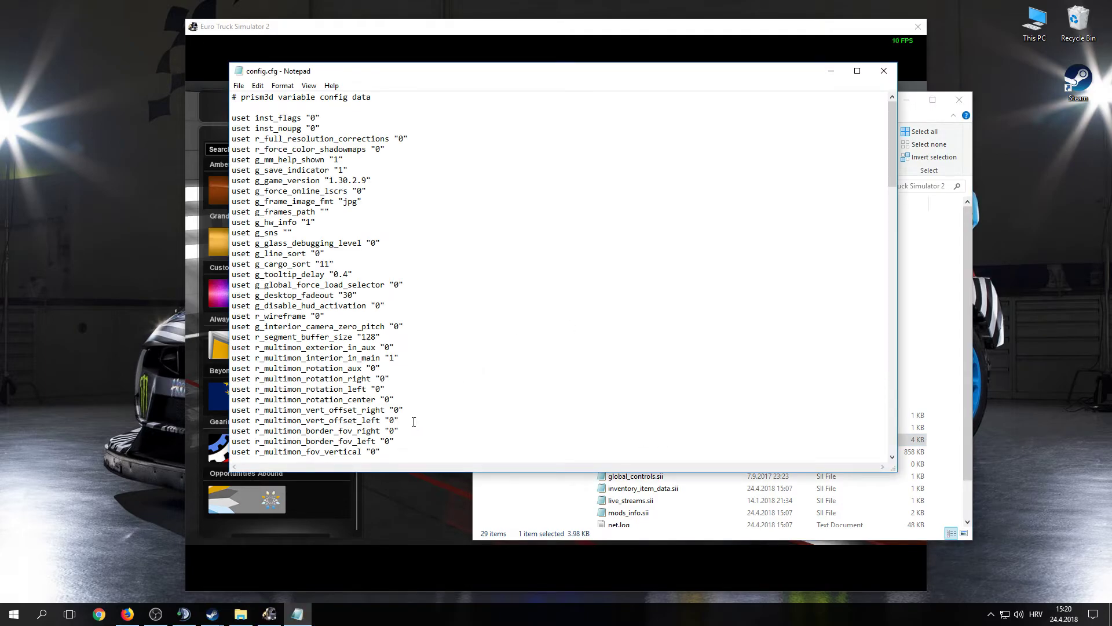
Find the save_format setting in config.cfg and close the file.
key("ctrl+f")
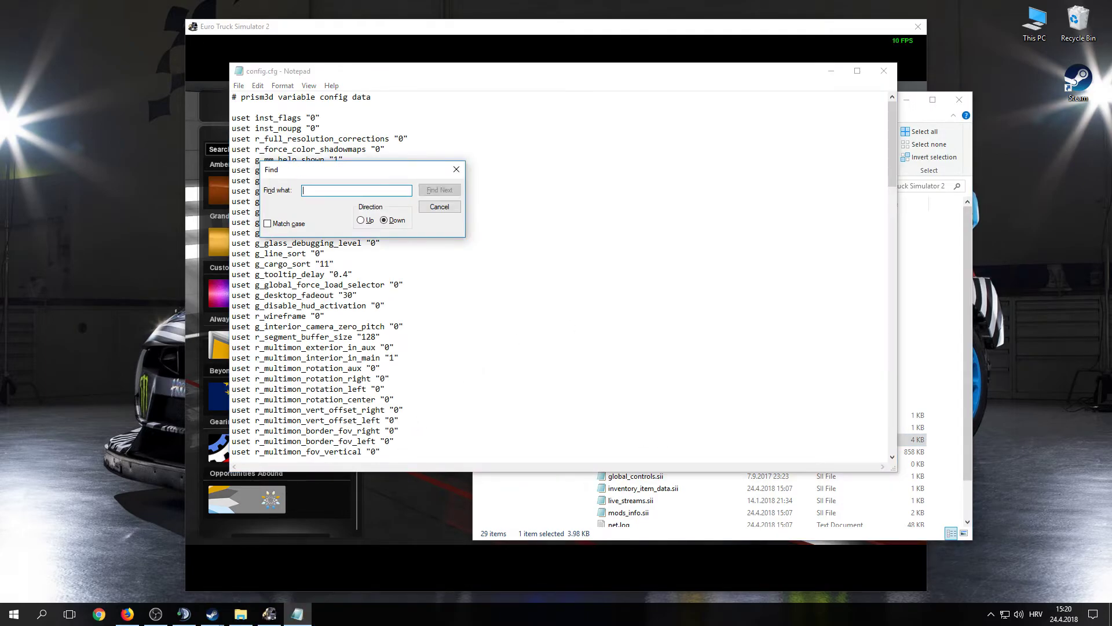
type("save_format")
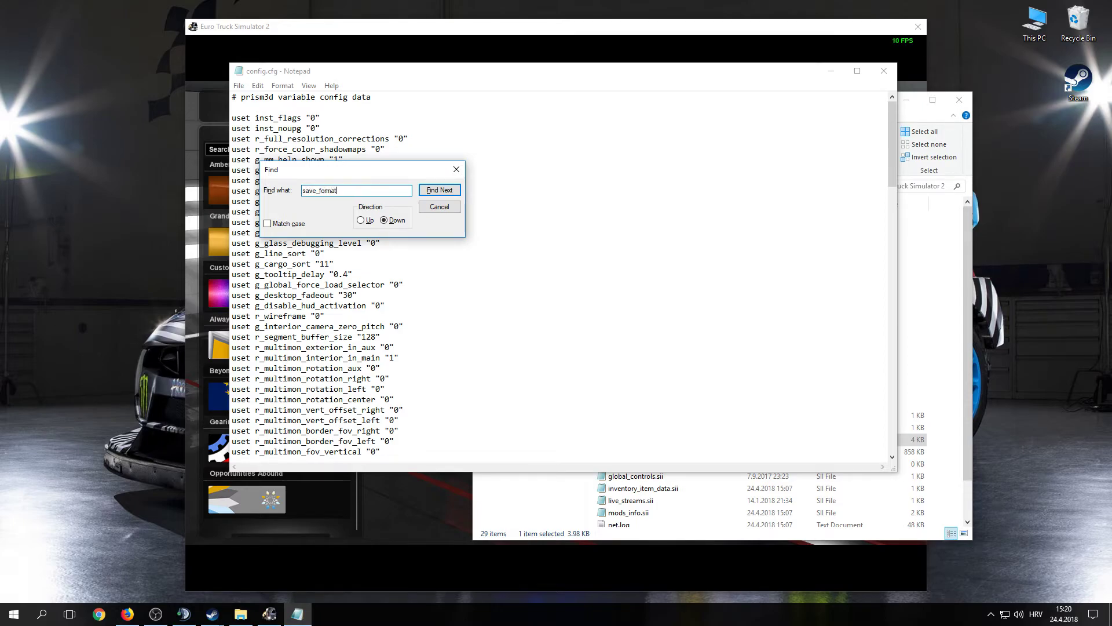
key("Return")
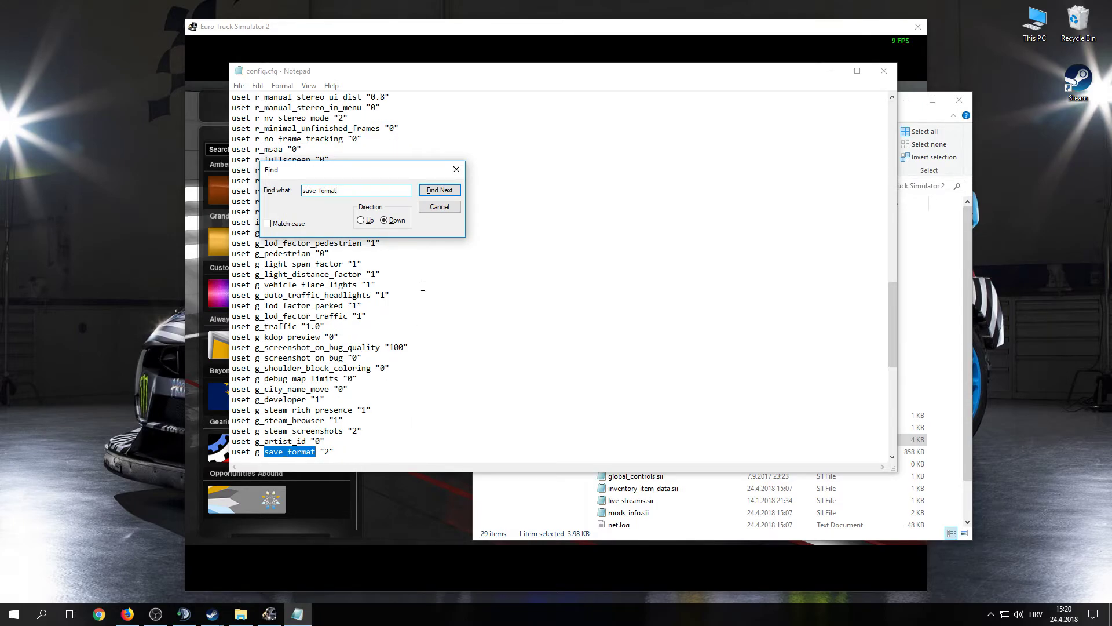
left_click(439, 207)
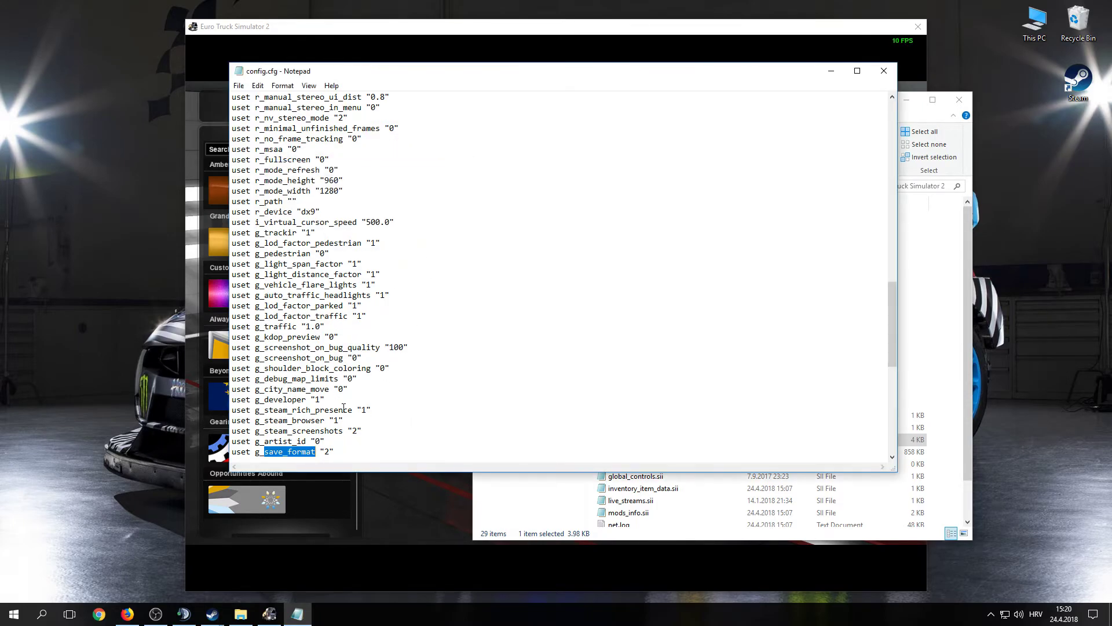
left_click(883, 70)
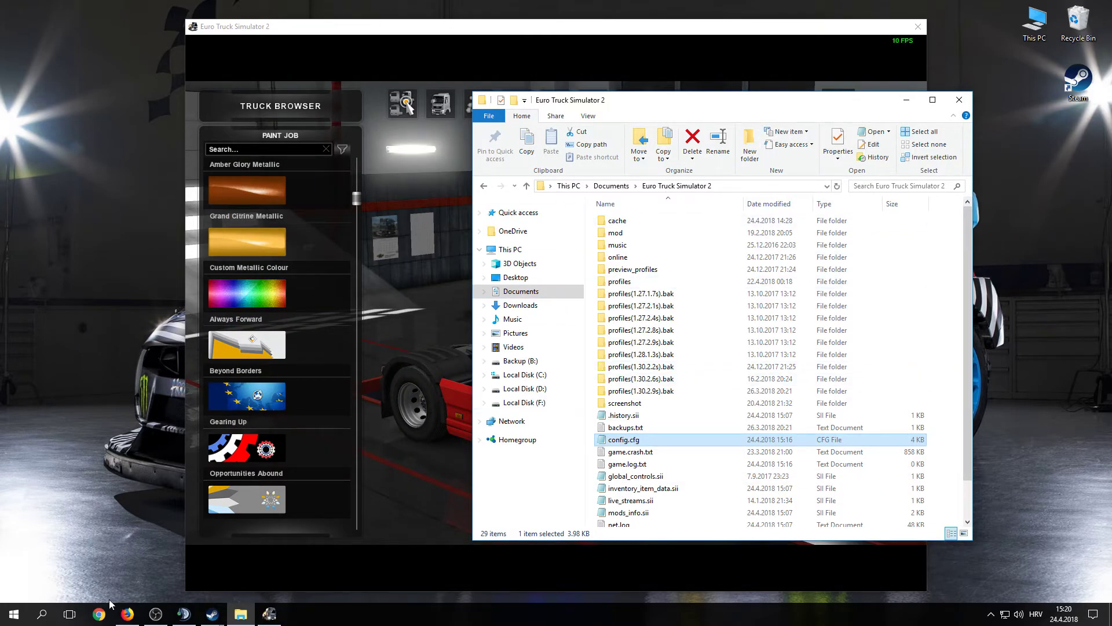
Check the SII Decrypt forum page in Firefox, open the profile 455453324D6F64732E6F7267's save\autosave folder in File Explorer and minimize Firefox.
left_click(127, 613)
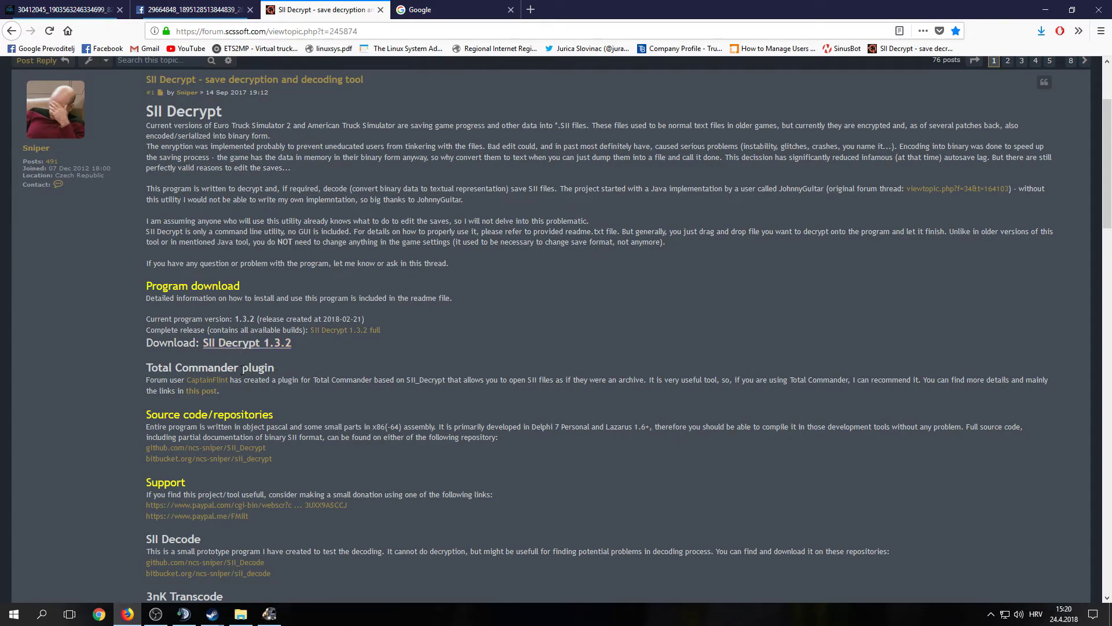
left_click(240, 613)
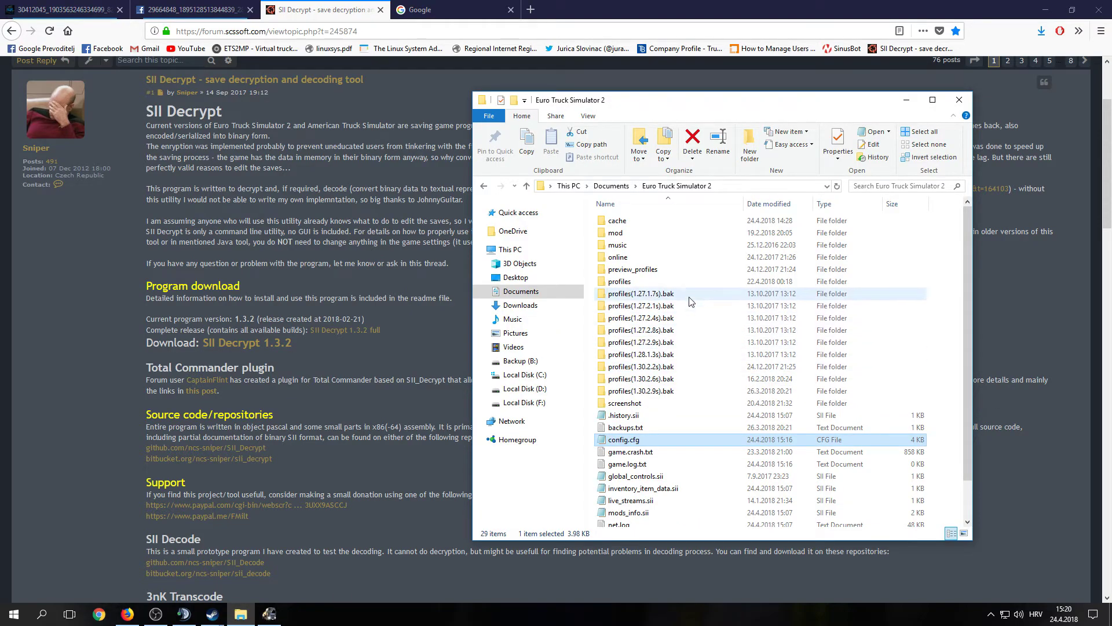
double_click(658, 282)
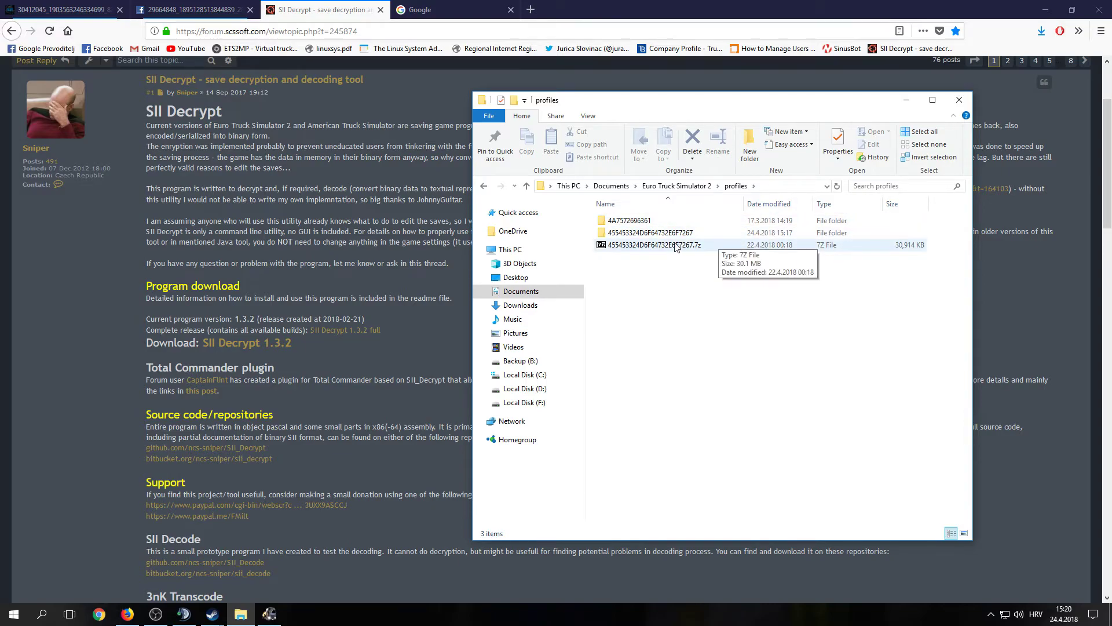
double_click(651, 233)
double_click(627, 222)
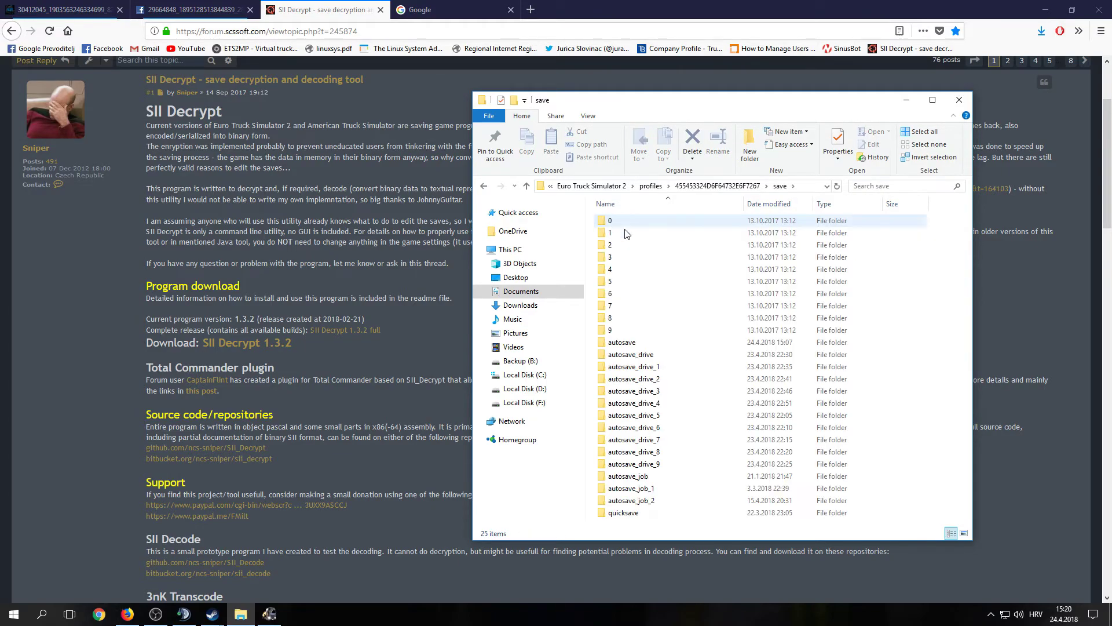
double_click(637, 344)
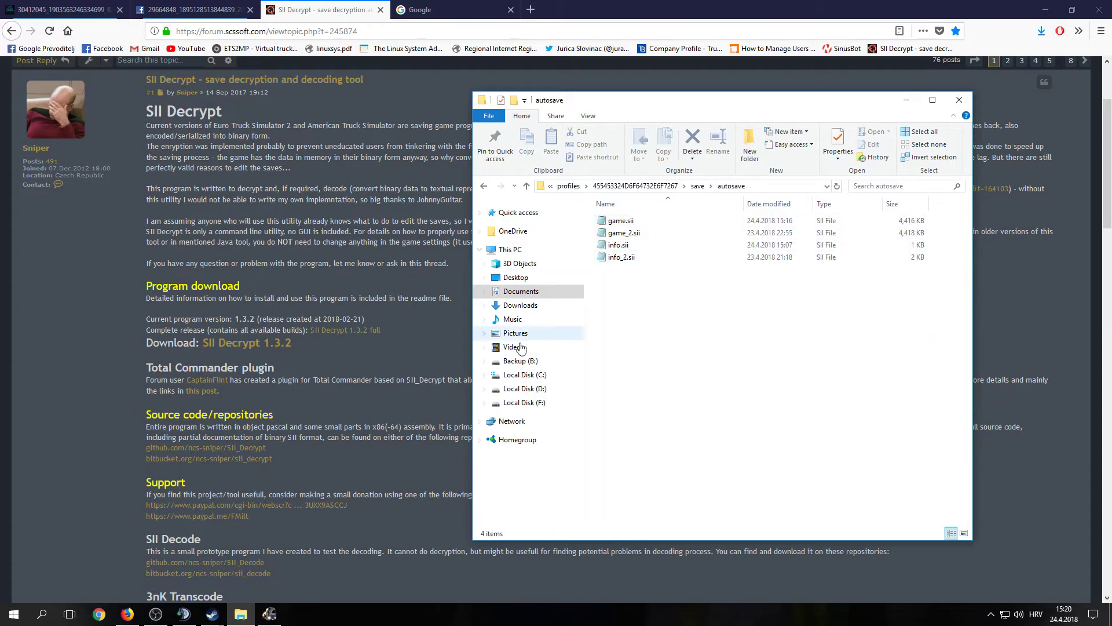
left_click(1041, 12)
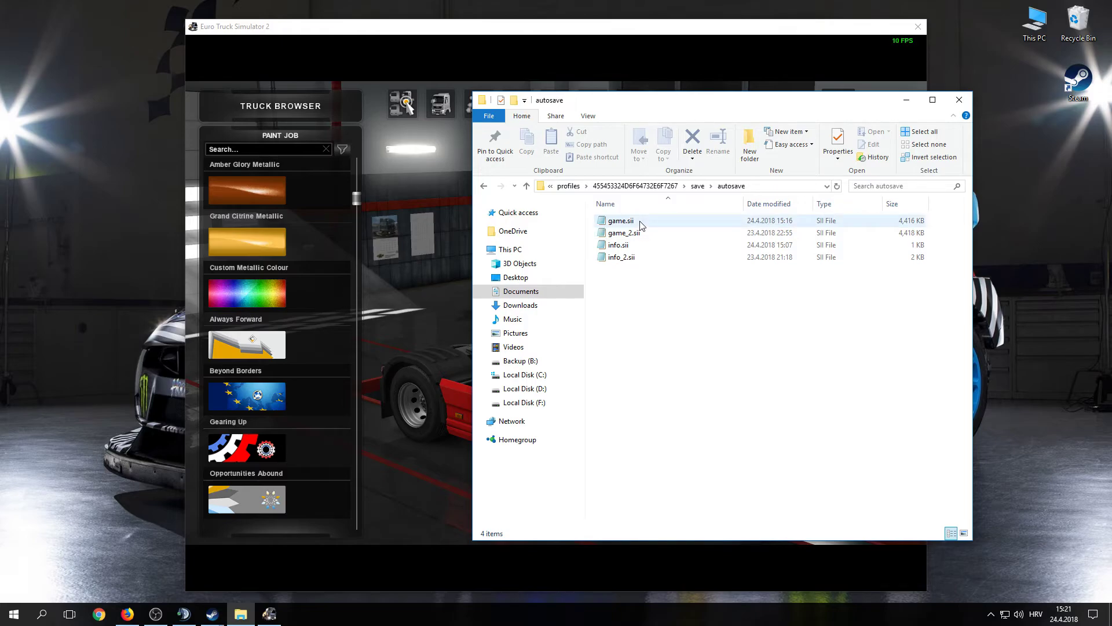
Open game.sii from the autosave folder and find its user_colors entries.
double_click(621, 220)
scroll(516, 332, "down", 20)
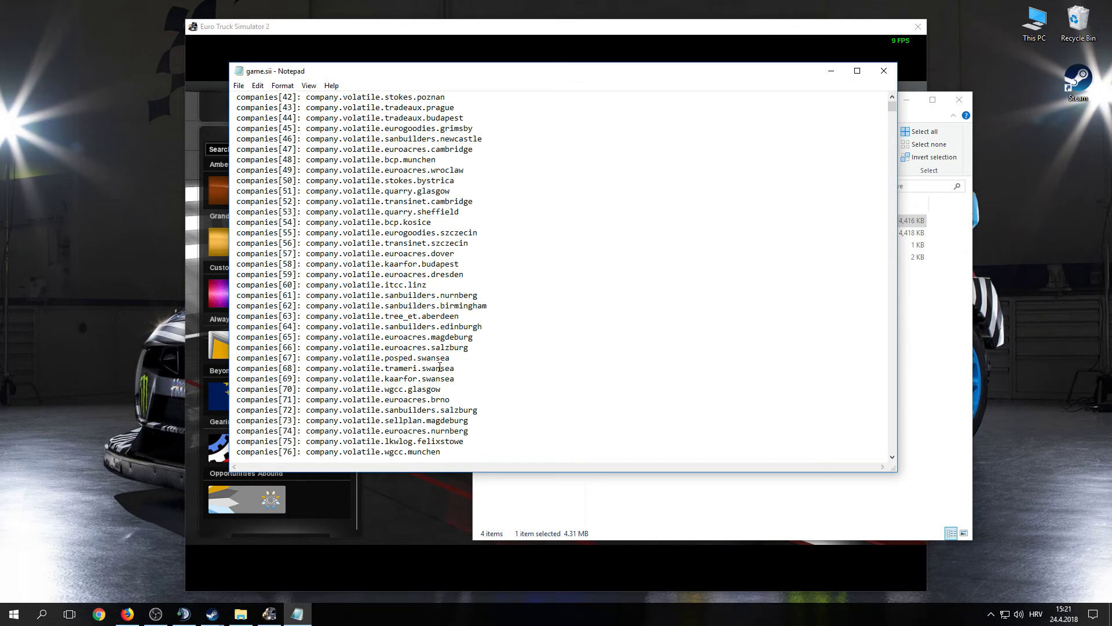
scroll(439, 364, "down", 7)
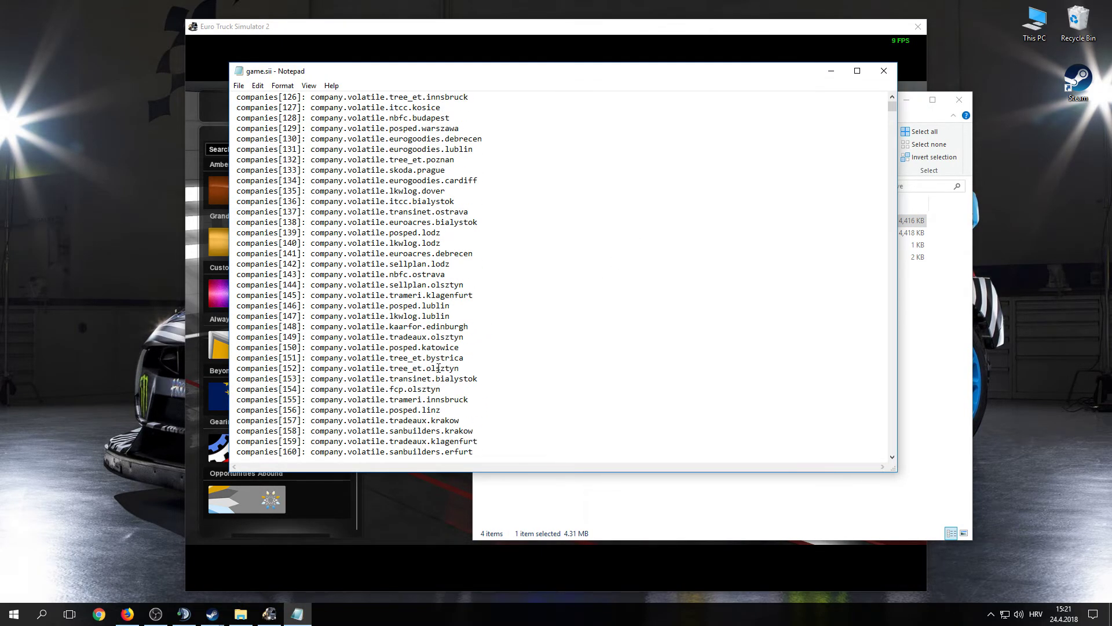
key("ctrl+f")
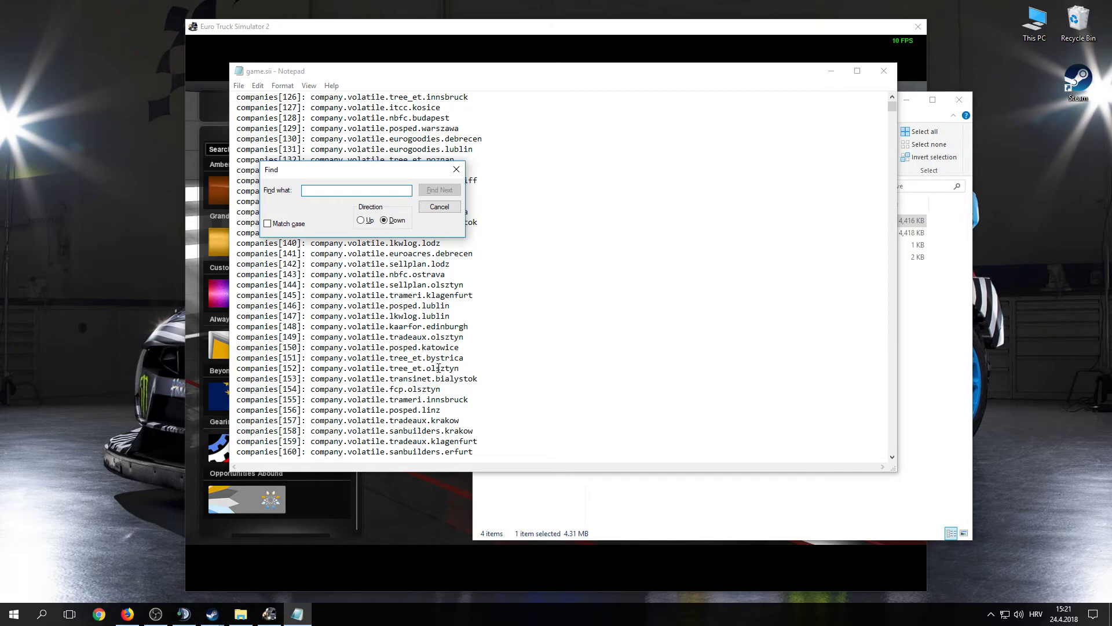
type("user_colors")
key("Return")
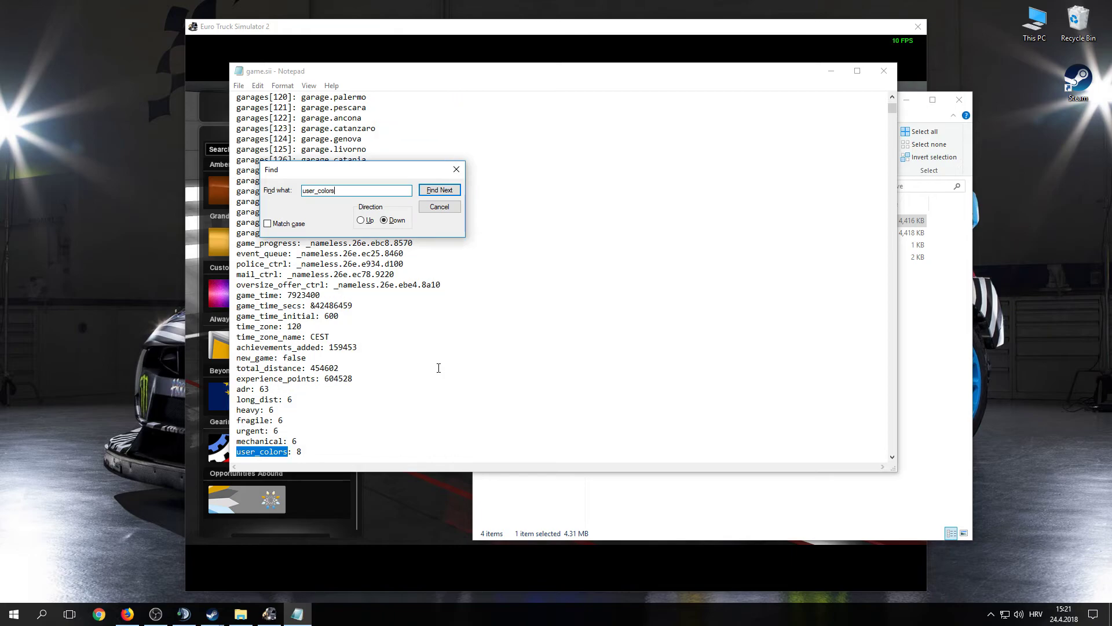
left_click(439, 206)
scroll(329, 209, "down", 10)
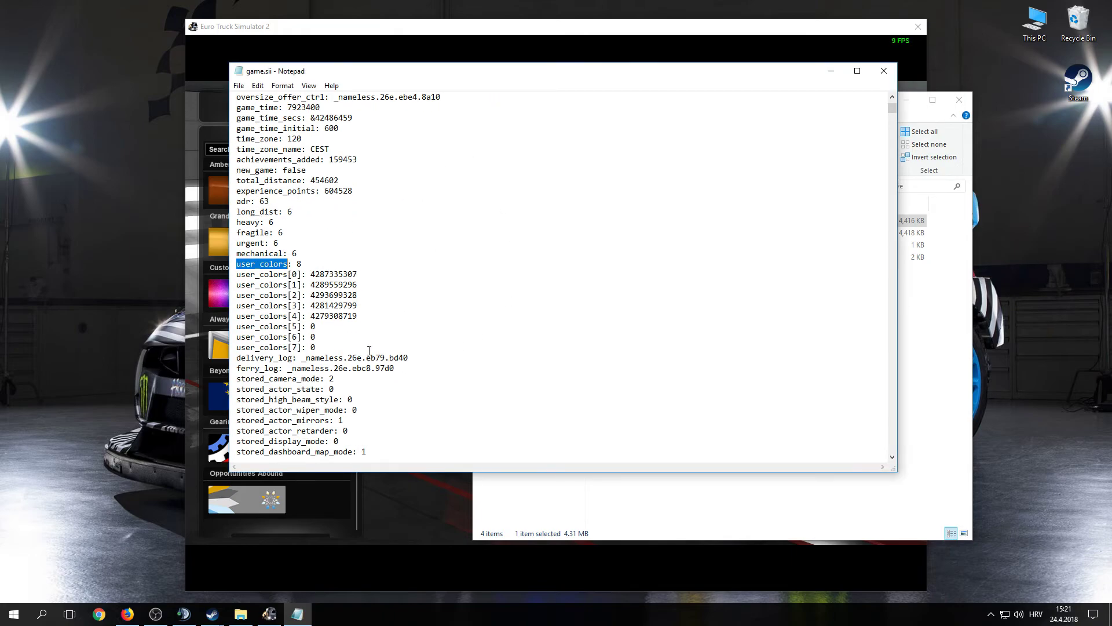
Place the cursor at the user_colors[5] value and switch to the Euro Truck Simulator 2 window showing the colour presets.
left_click(311, 211)
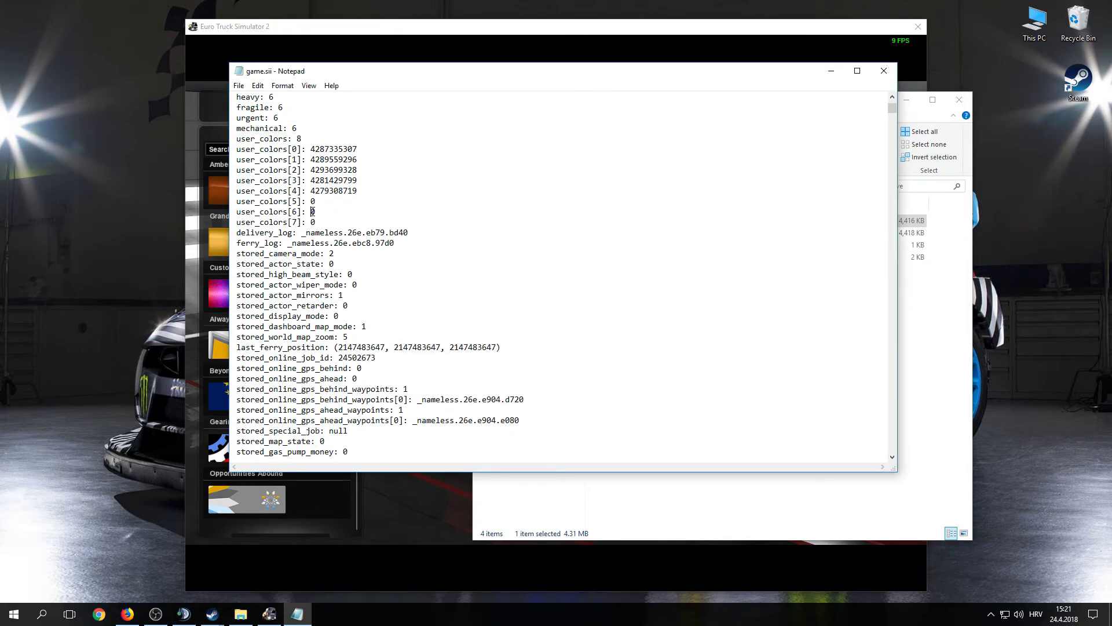
left_click(313, 202)
key("alt+Tab")
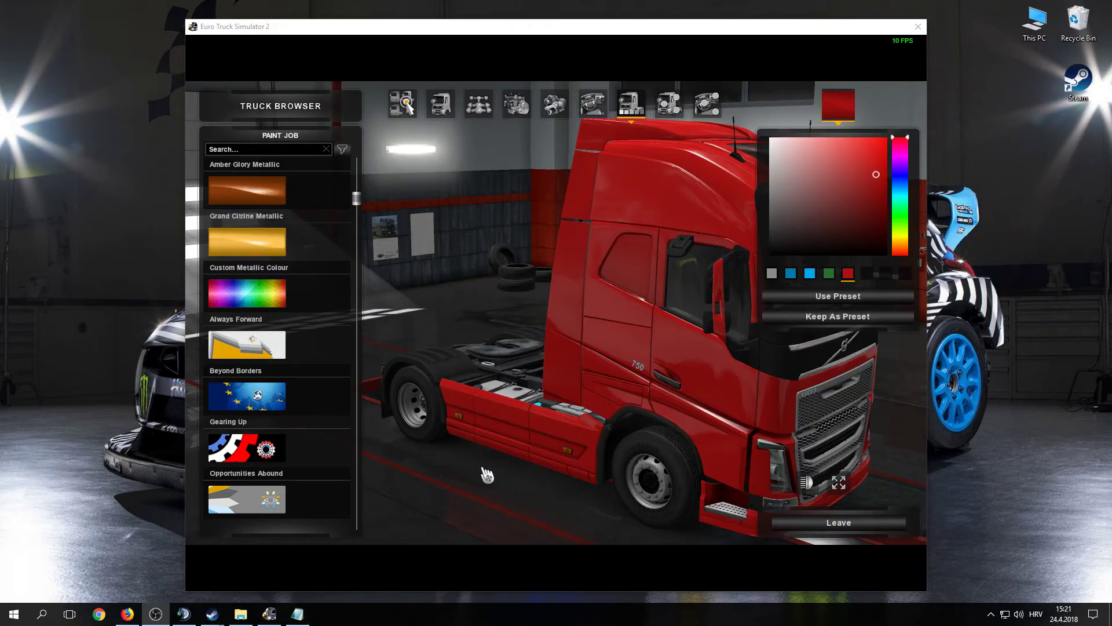